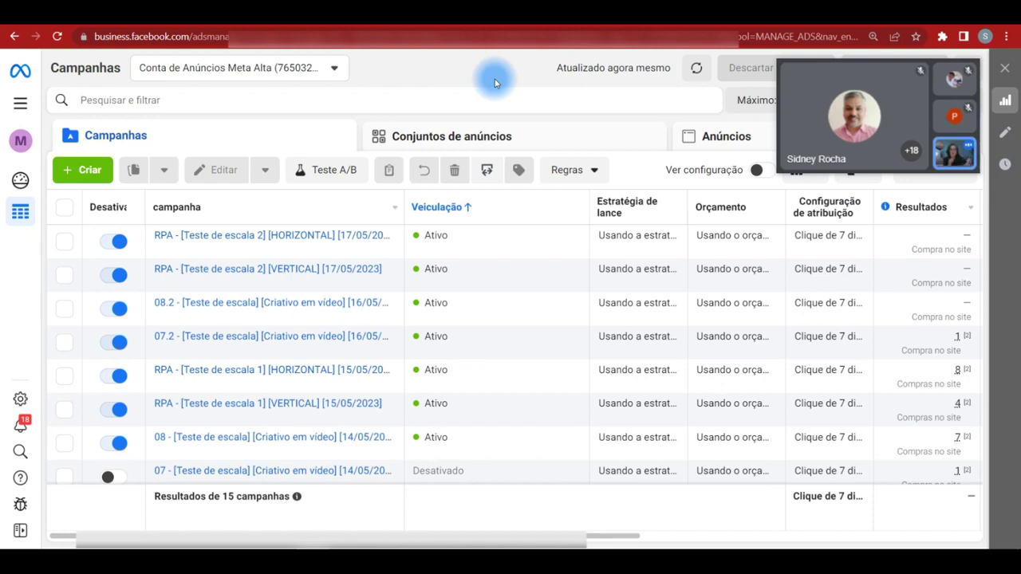
# Check the reporting period and review the amount spent and cost per result of the oldest campaigns.
pyautogui.scroll(-3, 478, 235)
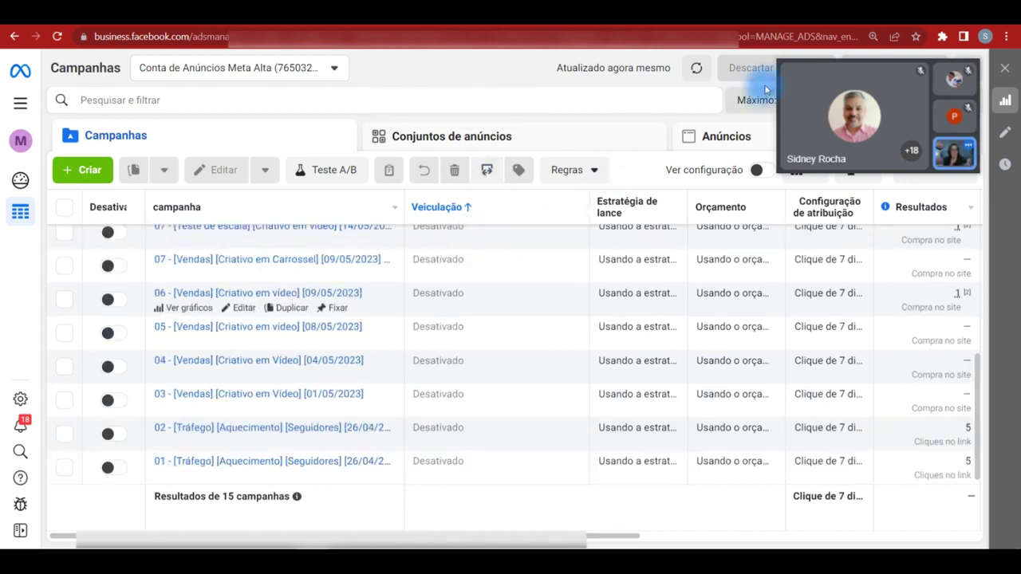
pyautogui.moveTo(809, 83); pyautogui.dragTo(81, 85)
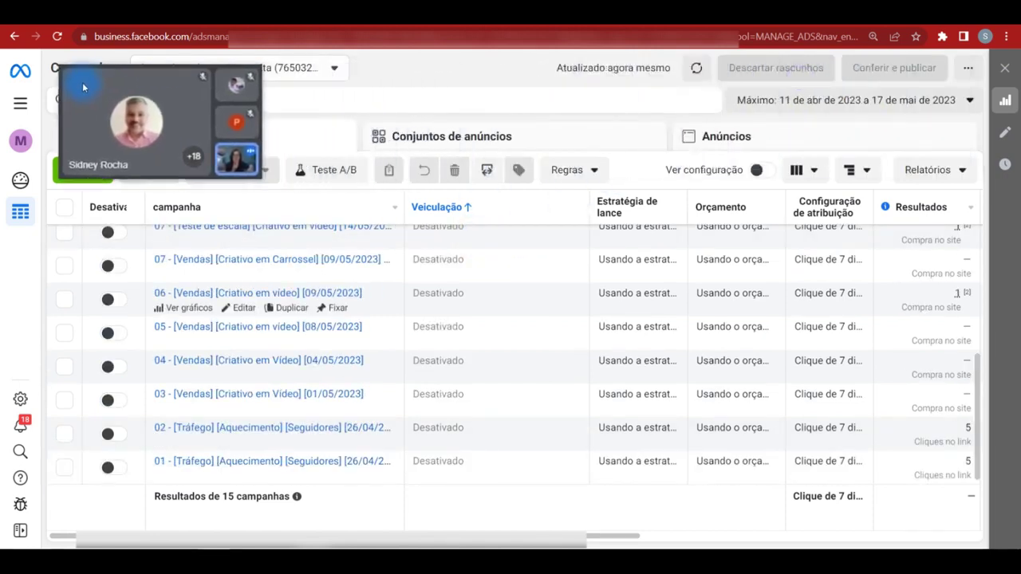
pyautogui.click(906, 105)
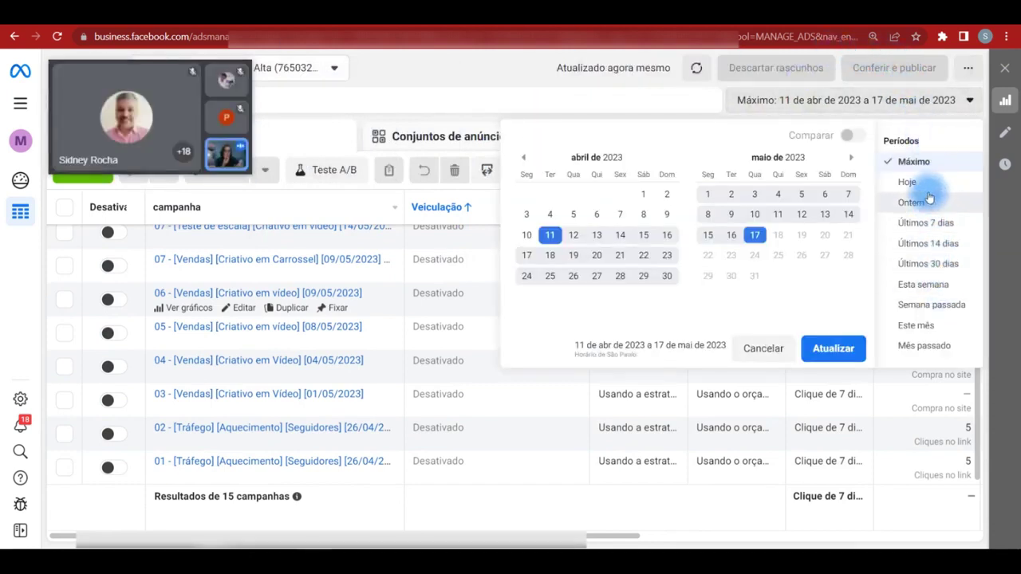
pyautogui.click(925, 106)
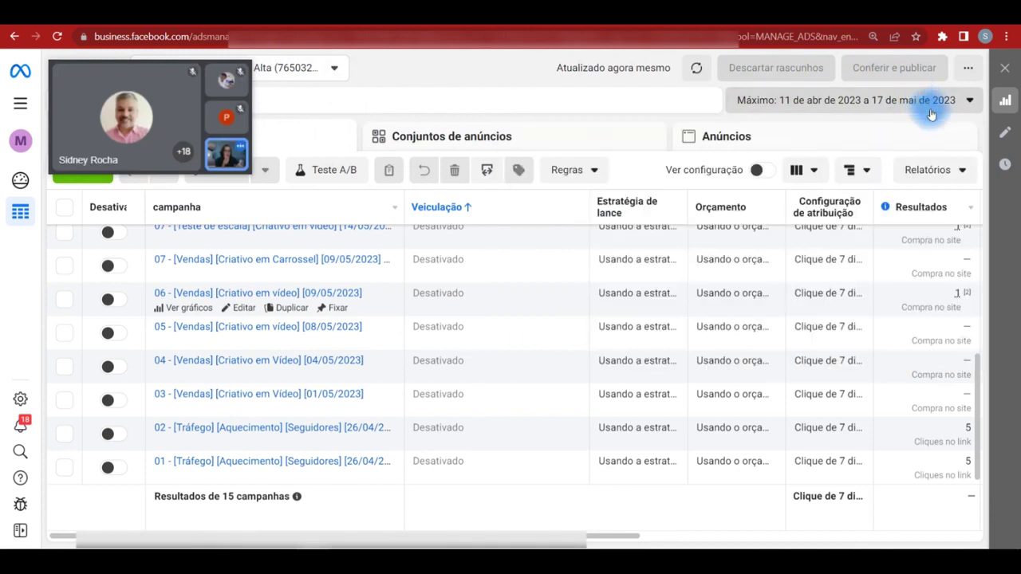
pyautogui.click(695, 67)
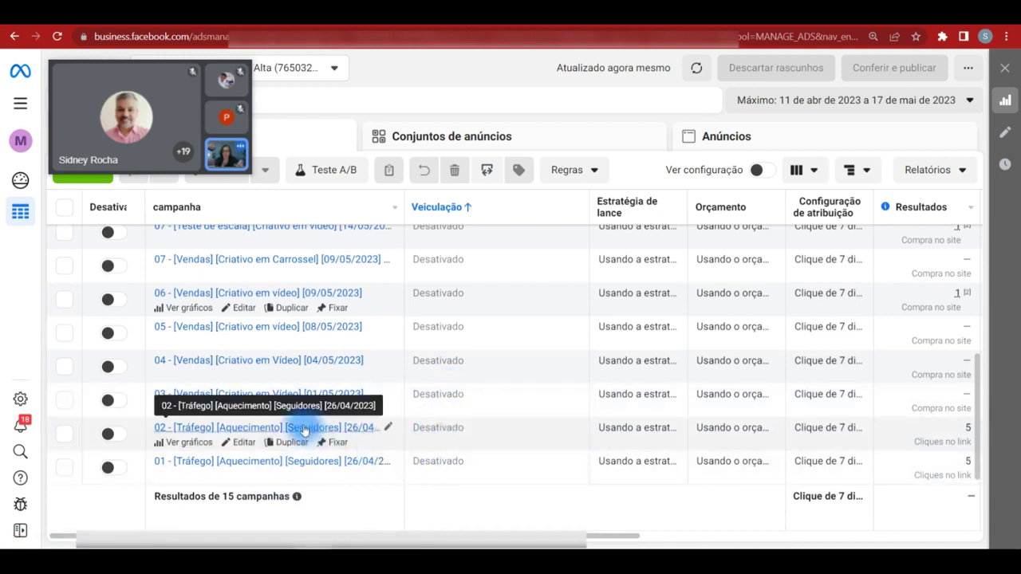
pyautogui.moveTo(474, 535); pyautogui.dragTo(718, 537)
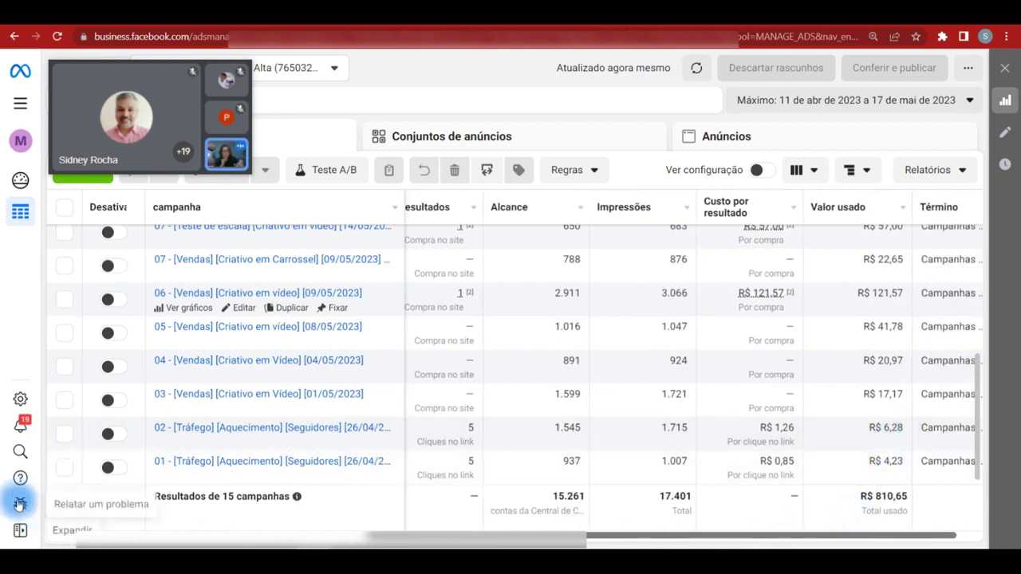
# Select the campaign 03 - [Vendas] [Criativo em Vídeo] [01/05/2023] and view the amount spent by its ad sets.
pyautogui.click(63, 399)
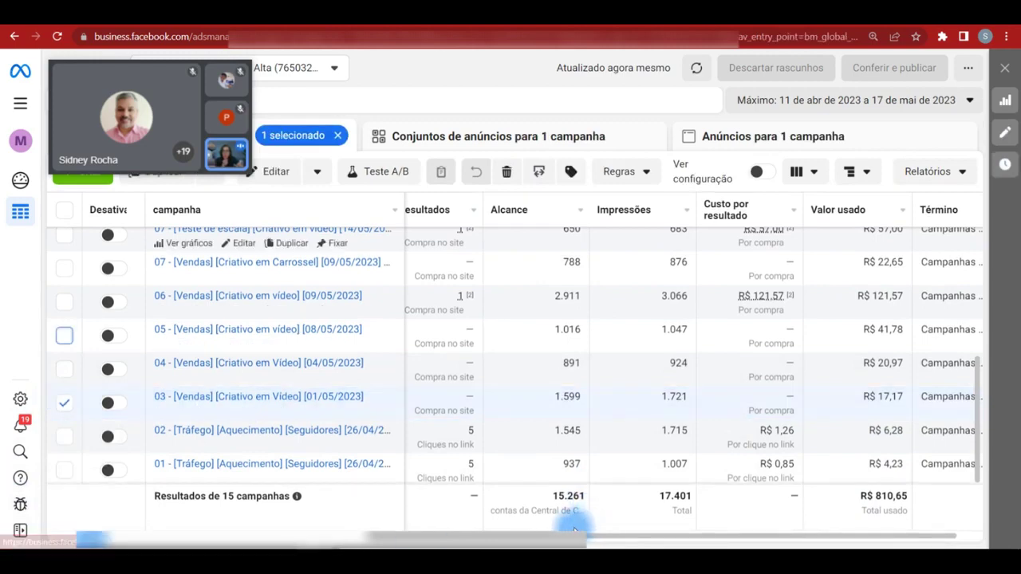
pyautogui.moveTo(570, 534); pyautogui.dragTo(542, 536)
pyautogui.hscroll(-5, 550, 532)
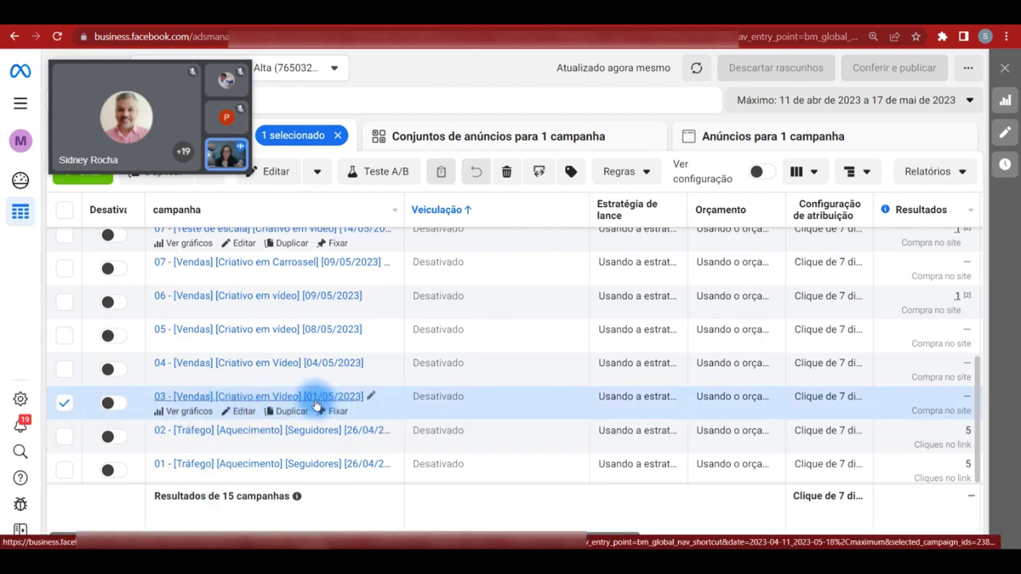
pyautogui.click(522, 134)
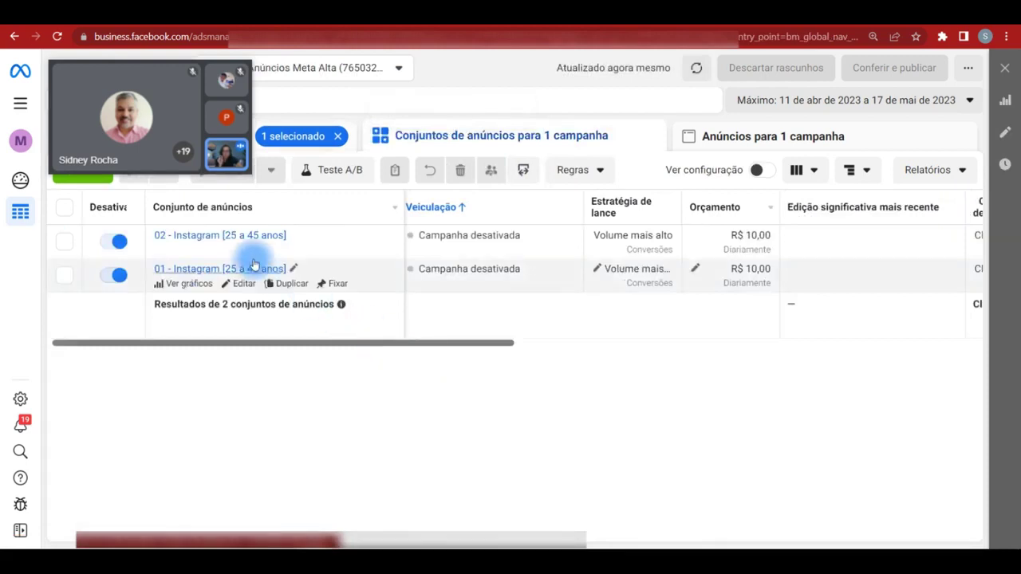
pyautogui.moveTo(231, 344); pyautogui.dragTo(729, 374)
# Switch the ad set columns to the Performance and clicks preset and compare CPM, link CPC and link CTR.
pyautogui.click(814, 172)
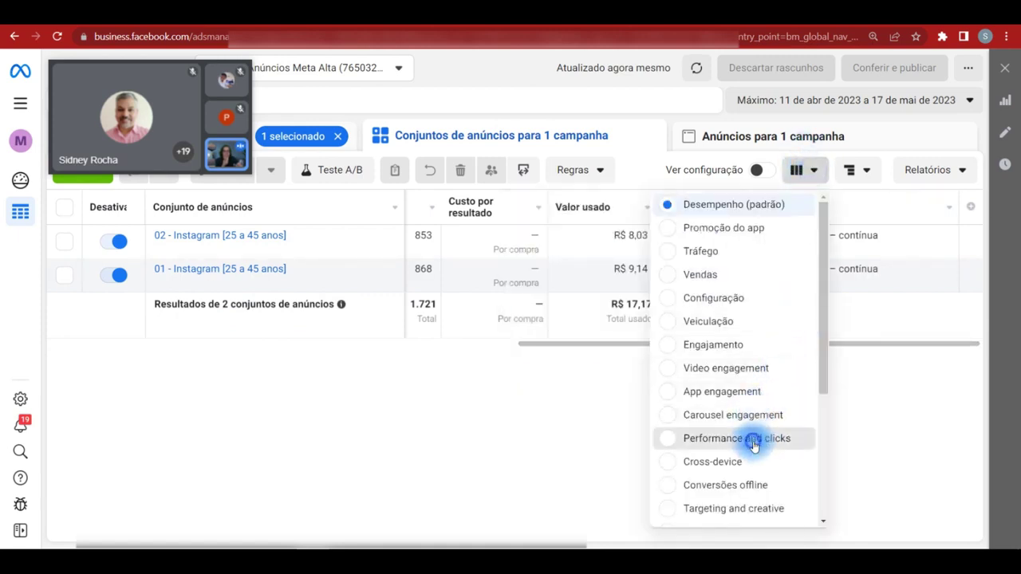
pyautogui.click(753, 445)
pyautogui.moveTo(793, 358); pyautogui.dragTo(931, 348)
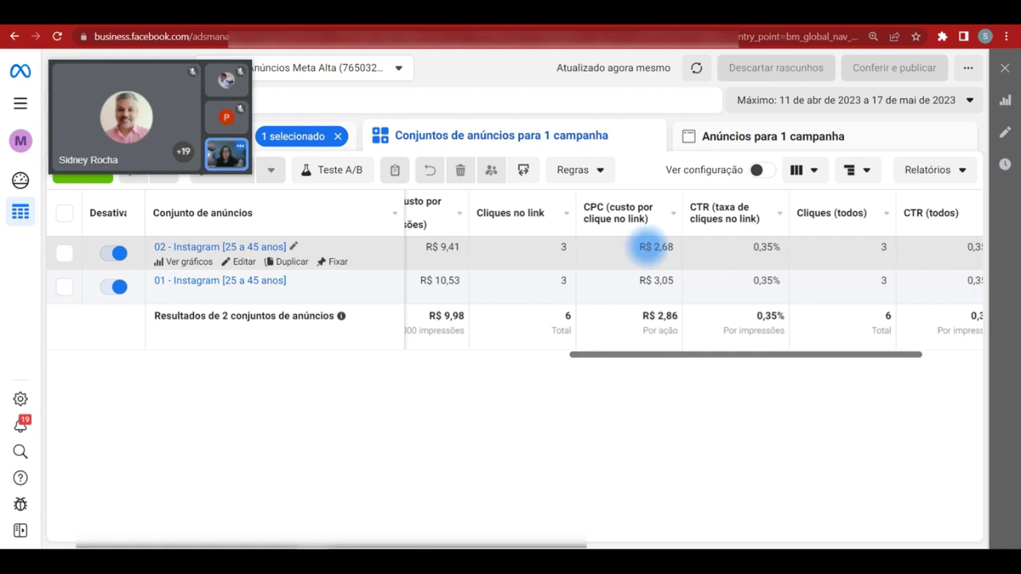
pyautogui.moveTo(677, 354); pyautogui.dragTo(608, 354)
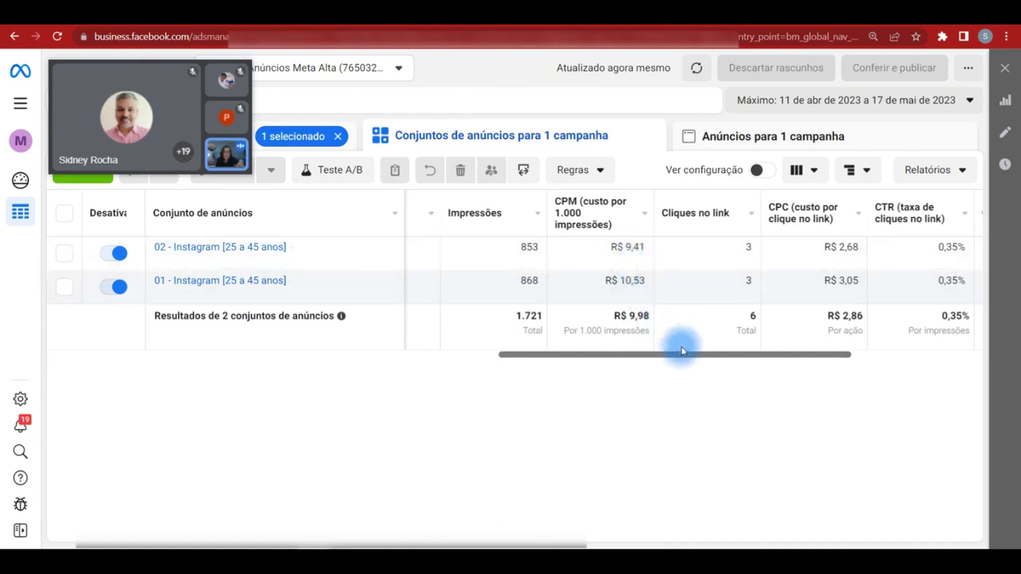
pyautogui.moveTo(685, 360); pyautogui.dragTo(767, 360)
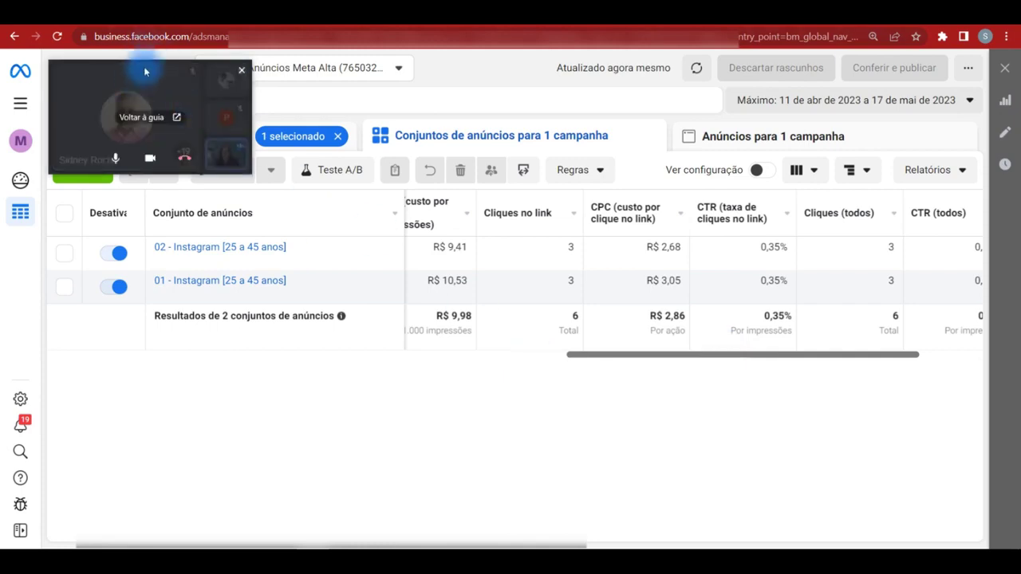
# Return to the campaigns, select only 04 - [Vendas] [Criativo em Vídeo] [04/05/2023] and open its ad sets.
pyautogui.moveTo(133, 83); pyautogui.dragTo(124, 72)
pyautogui.click(307, 132)
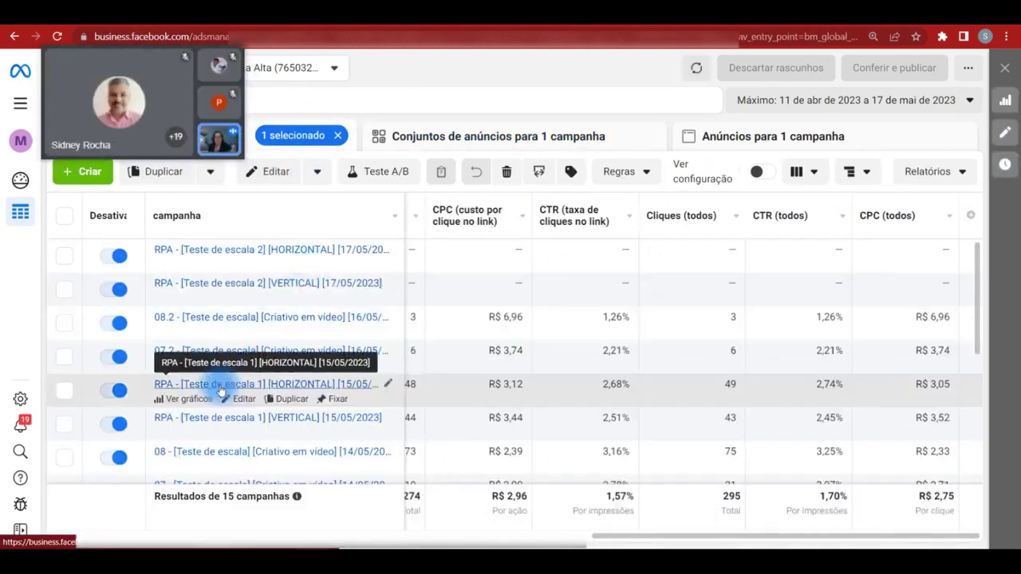
pyautogui.scroll(-5, 211, 384)
pyautogui.click(80, 385)
pyautogui.click(64, 366)
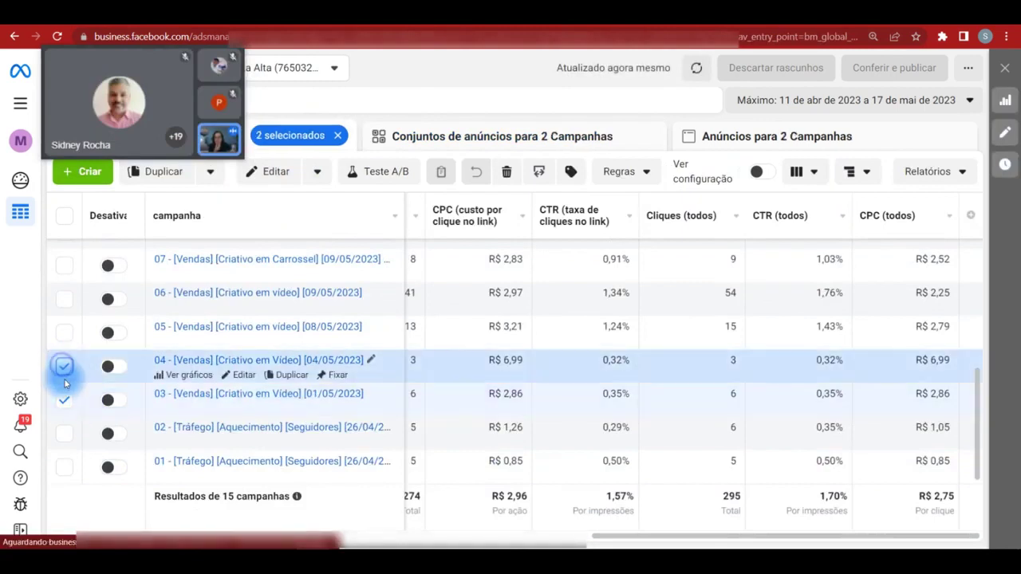
pyautogui.click(65, 401)
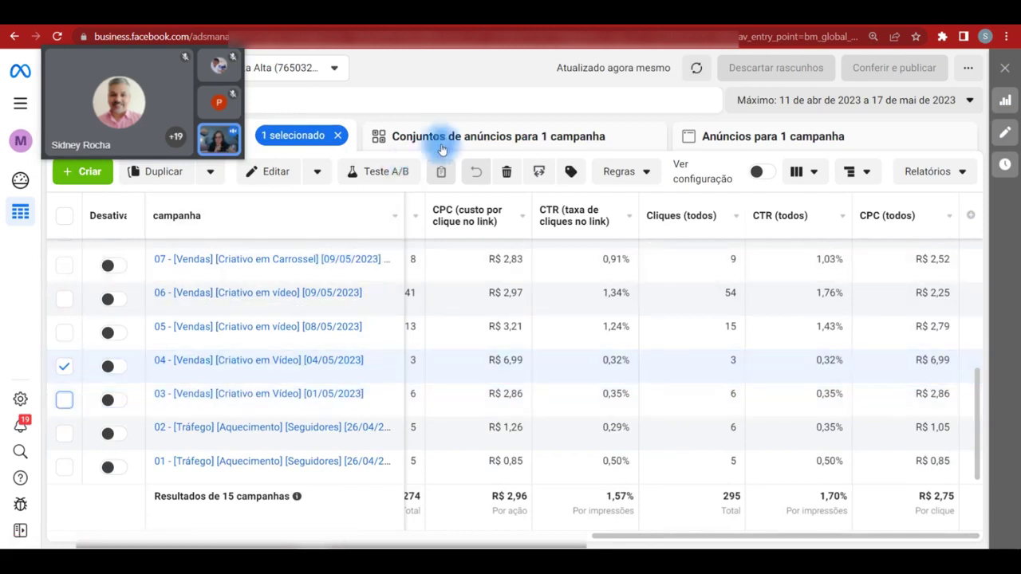
pyautogui.click(448, 141)
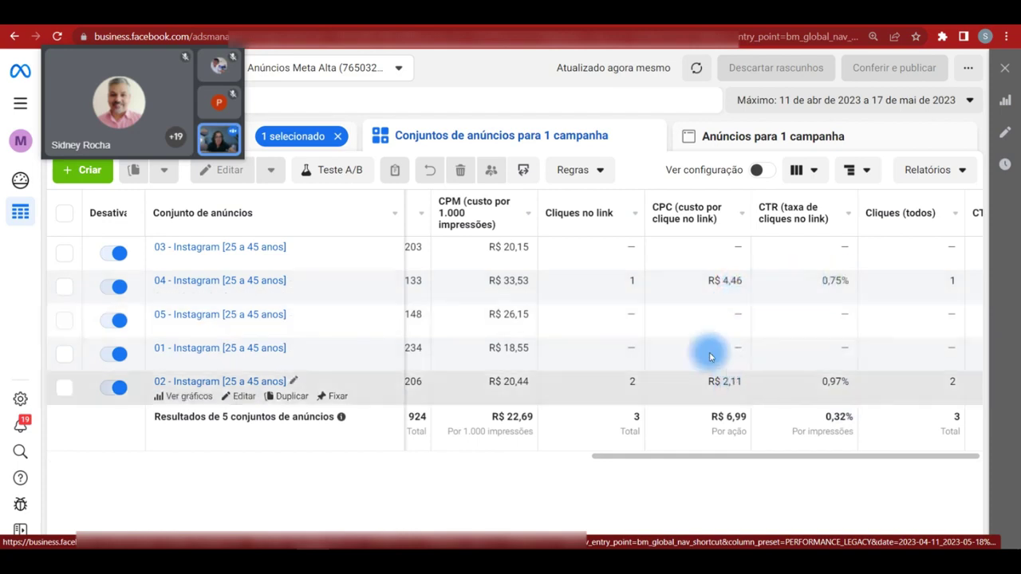
# Return to the campaign list and change the selection from campaign 04 to 05 - [Vendas] [Criativo em vídeo] [08/05/2023].
pyautogui.click(287, 138)
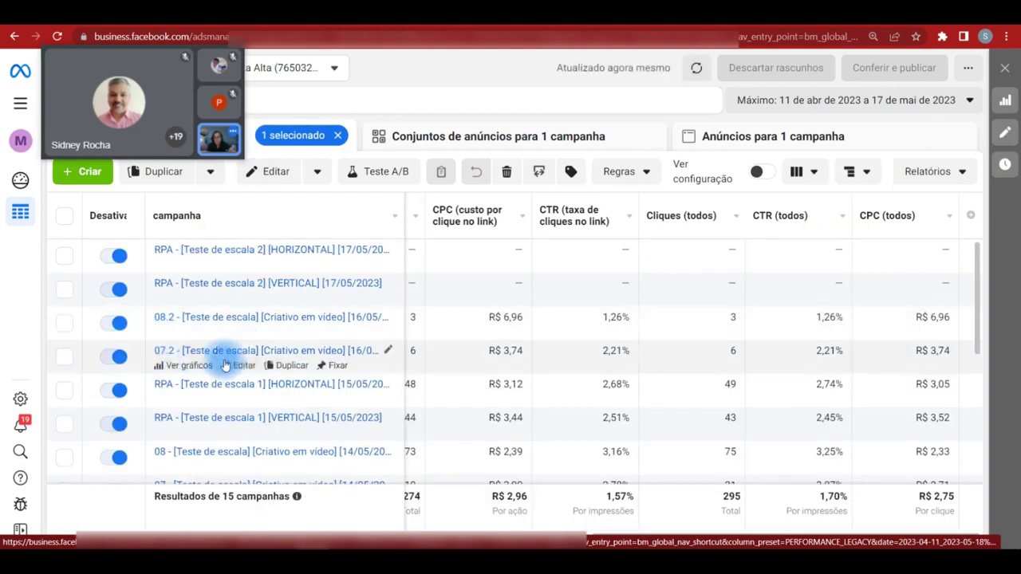
pyautogui.scroll(-1, 231, 360)
pyautogui.scroll(-3, 234, 363)
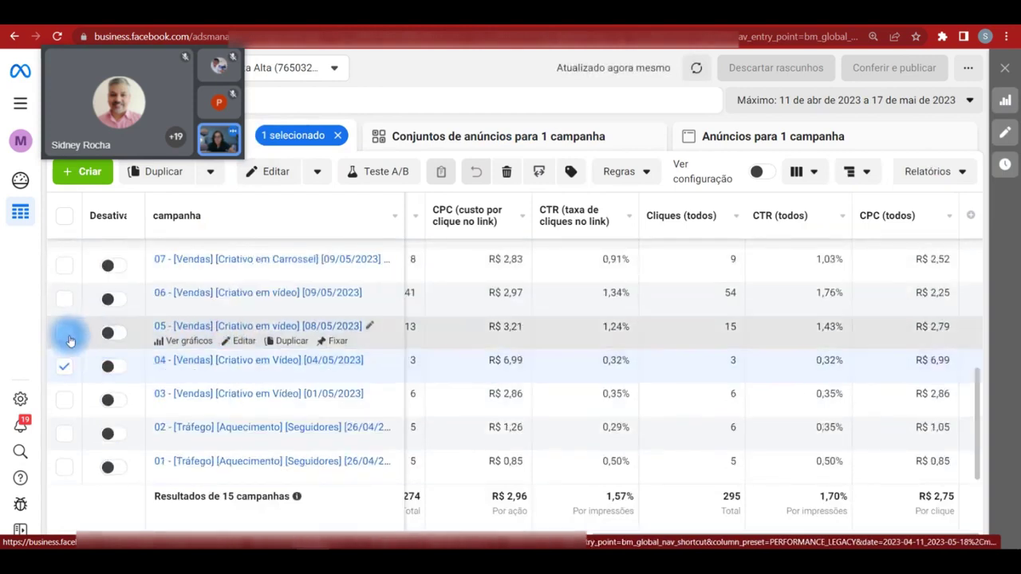
pyautogui.click(63, 333)
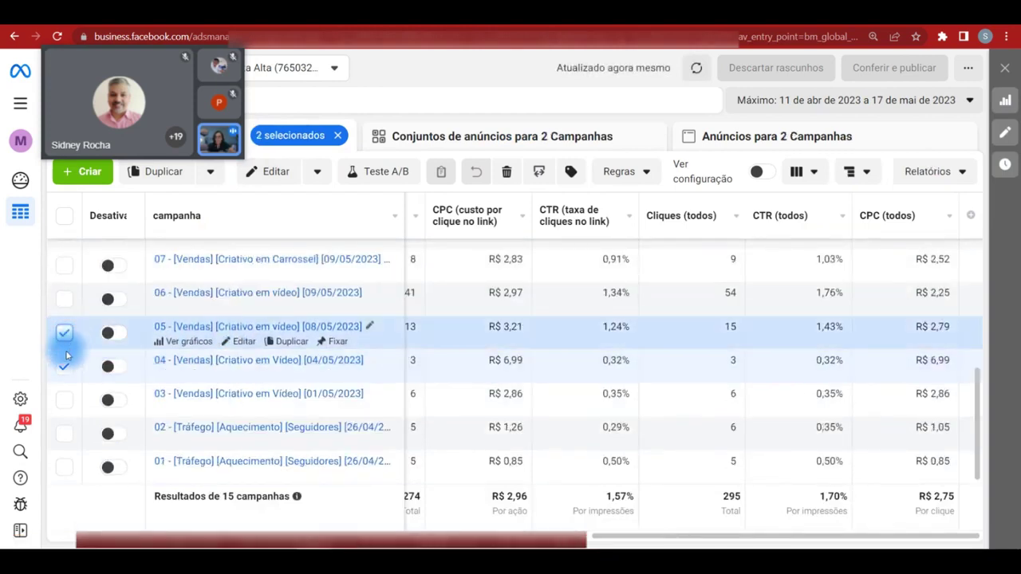
pyautogui.click(64, 365)
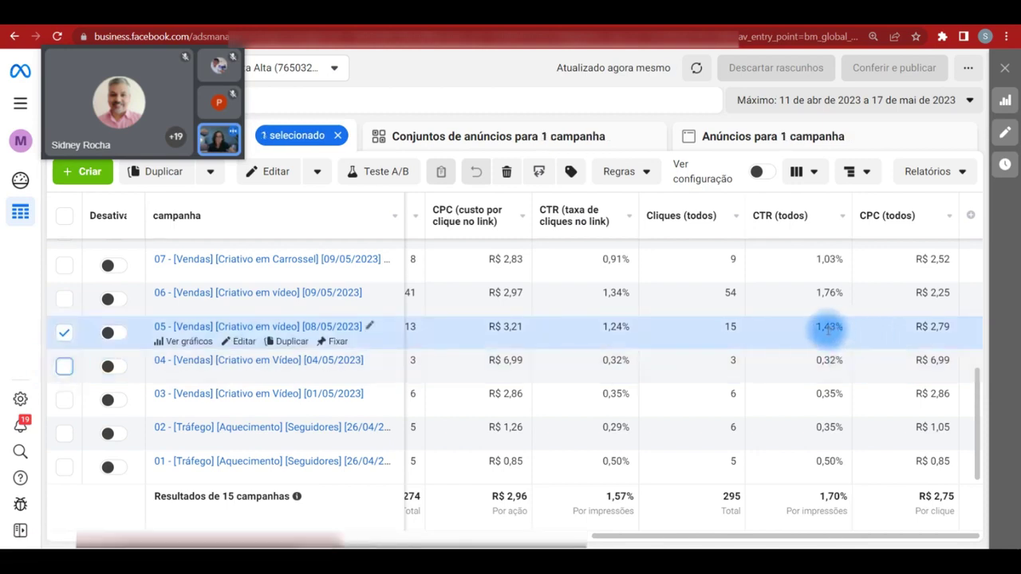
# Examine campaign 05's link CTR, results, reach, amount spent, impressions and CPM.
pyautogui.doubleClick(604, 326)
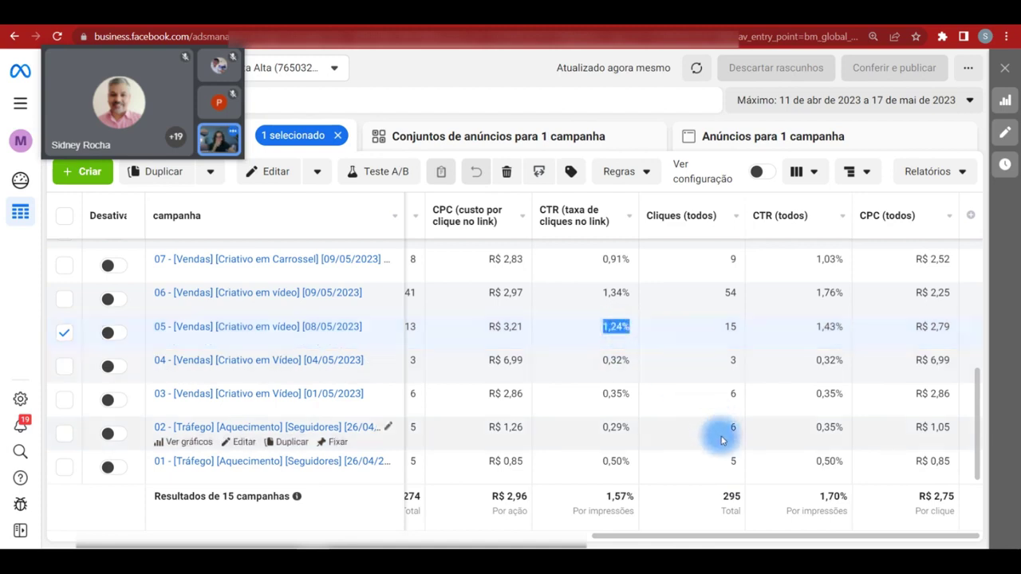
pyautogui.moveTo(764, 538); pyautogui.dragTo(228, 527)
pyautogui.hscroll(5, 228, 533)
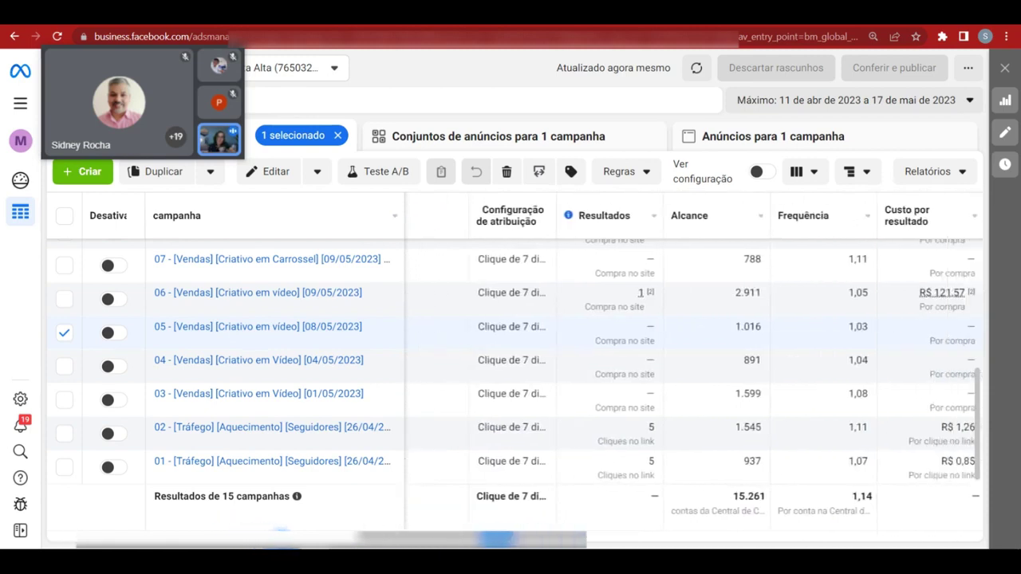
pyautogui.hscroll(5, 227, 539)
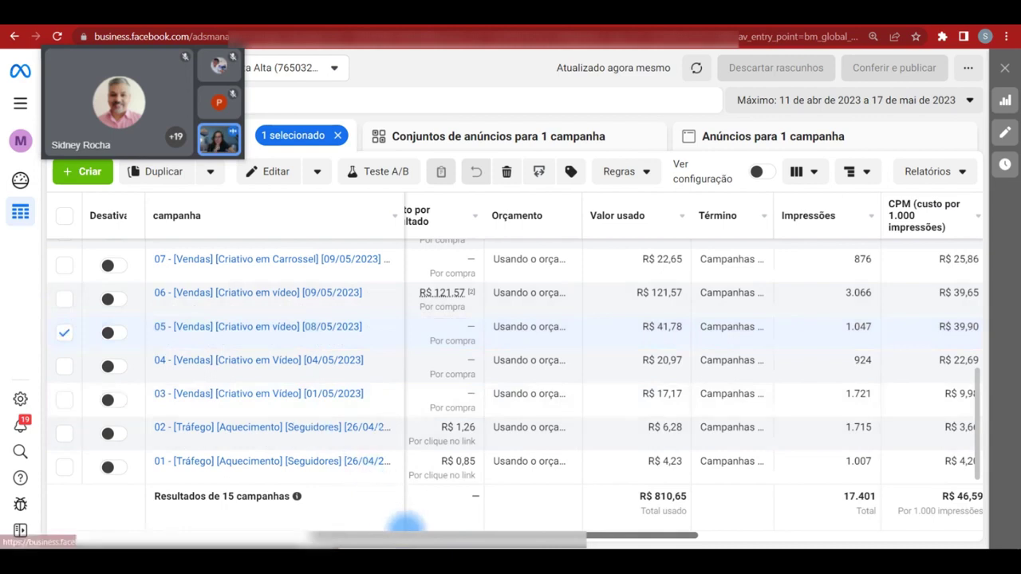
pyautogui.hscroll(-5, 351, 522)
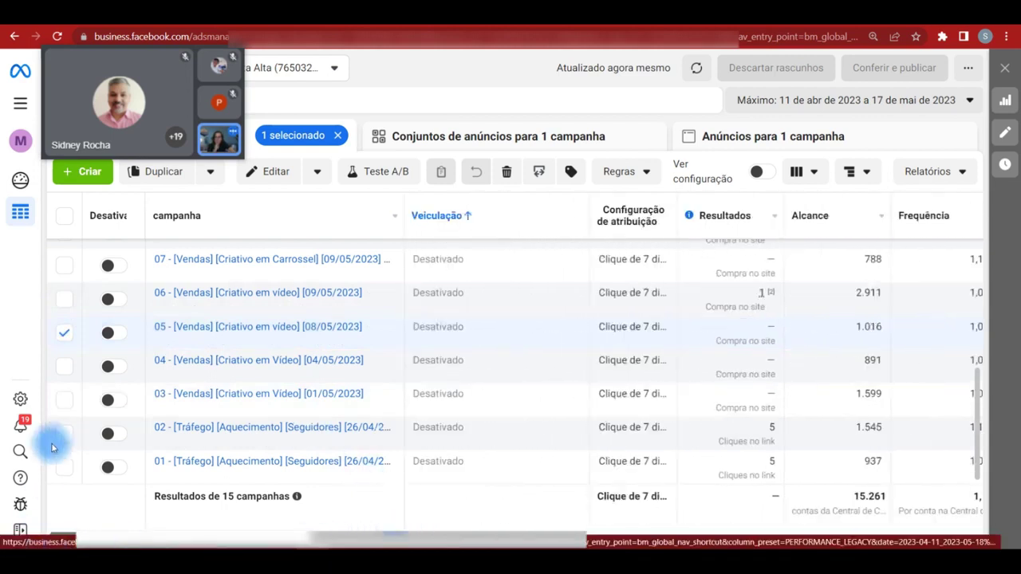
# Select only the campaign 06 - [Vendas] [Criativo em vídeo] [09/05/2023] and open its ad sets.
pyautogui.click(63, 298)
pyautogui.click(64, 334)
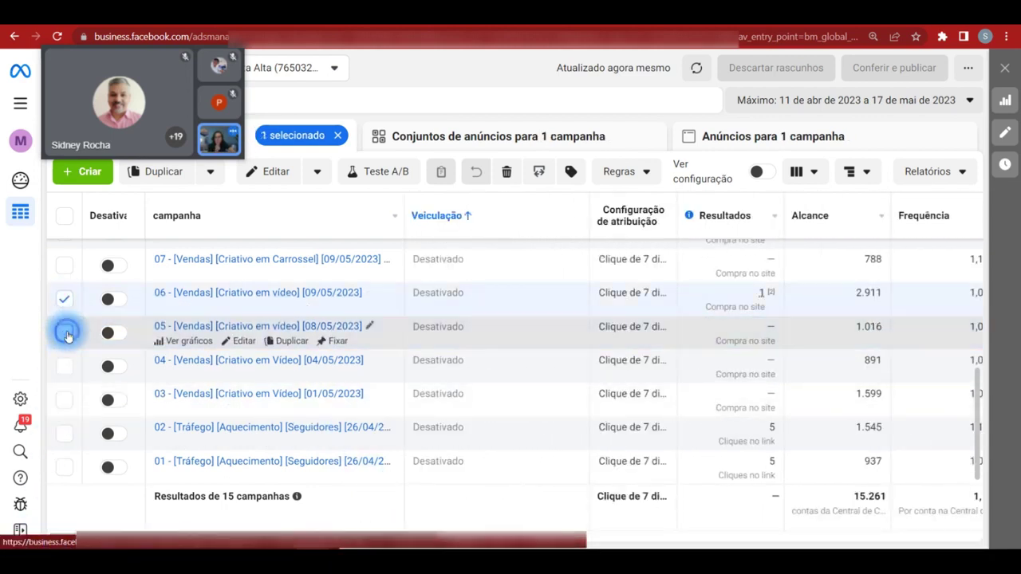
pyautogui.click(470, 136)
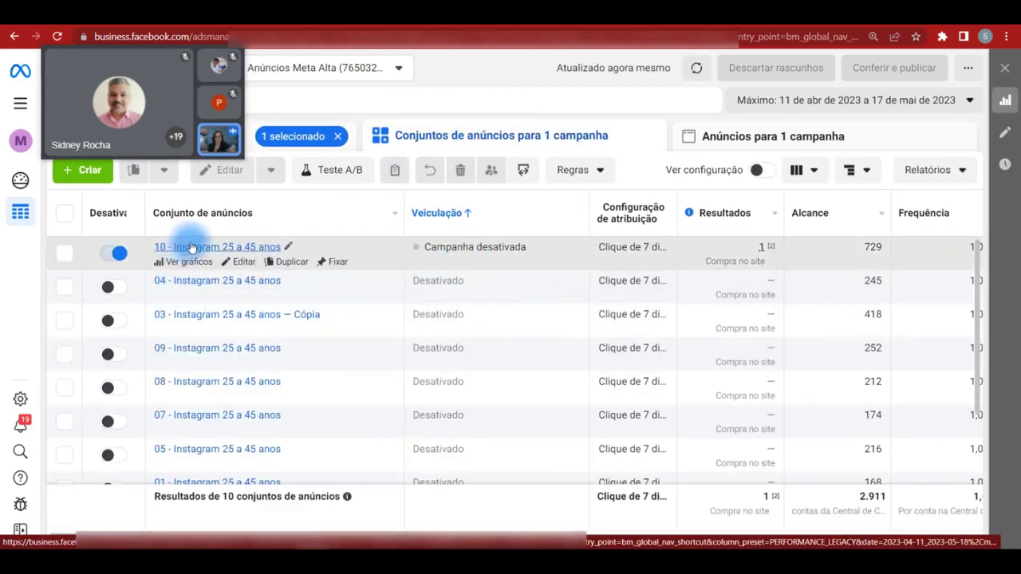
# Examine the delivery status, results, reach, daily budget and amount spent of campaign 06's ad sets.
pyautogui.scroll(-2, 194, 247)
pyautogui.scroll(2, 284, 399)
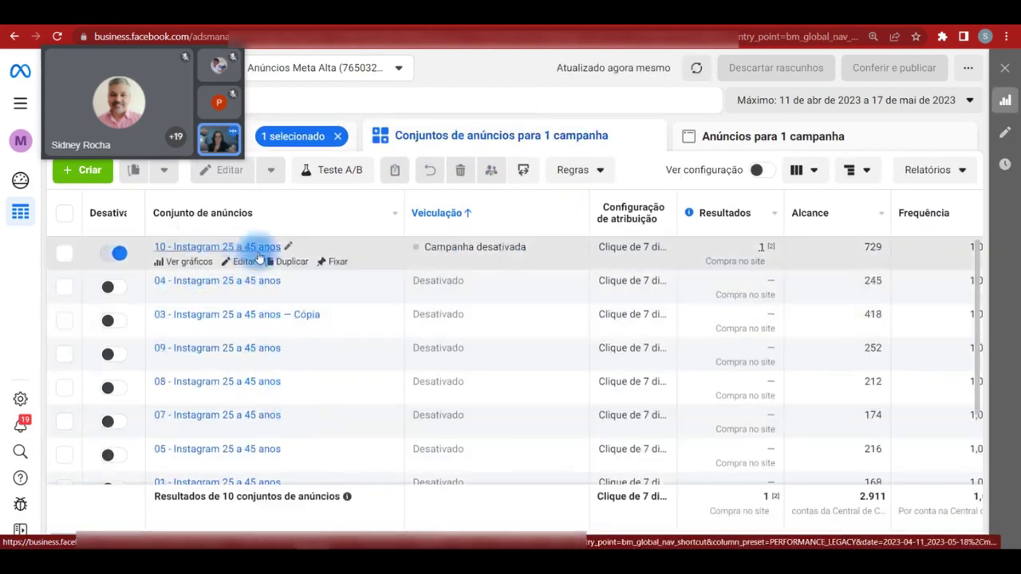
pyautogui.scroll(-2, 319, 359)
pyautogui.scroll(2, 438, 394)
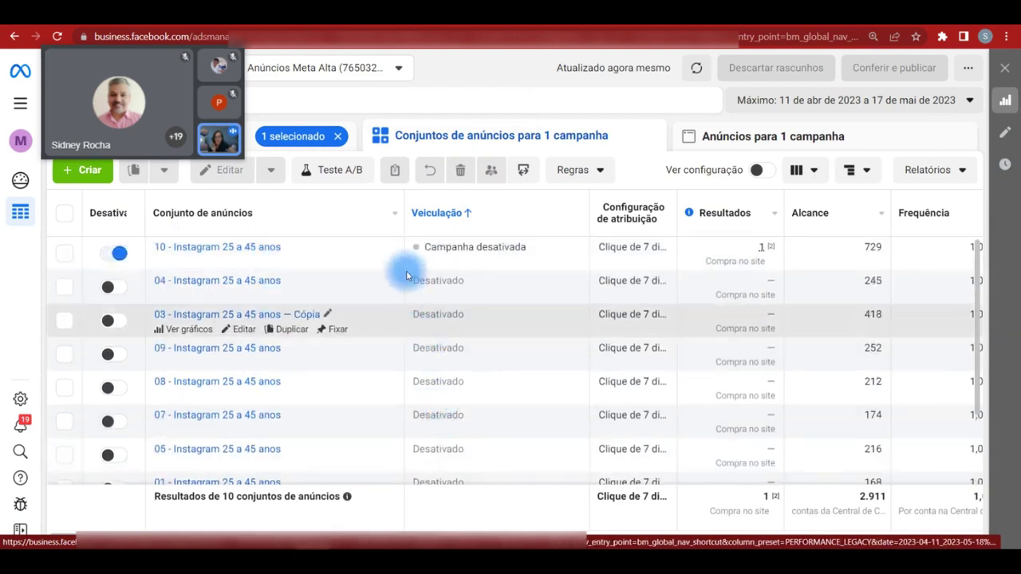
pyautogui.scroll(-2, 406, 269)
pyautogui.scroll(2, 414, 319)
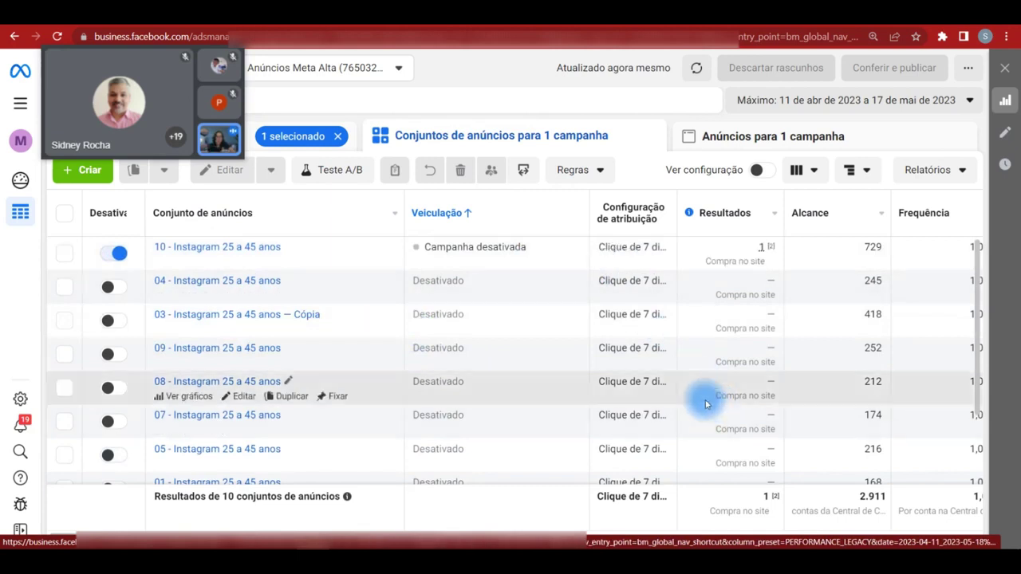
pyautogui.scroll(-2, 702, 403)
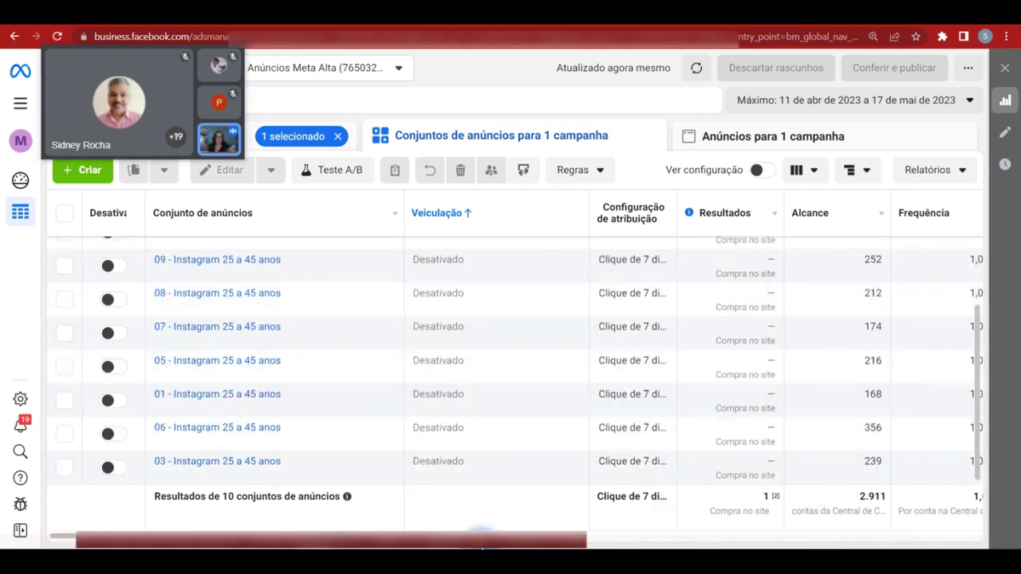
pyautogui.hscroll(5, 427, 526)
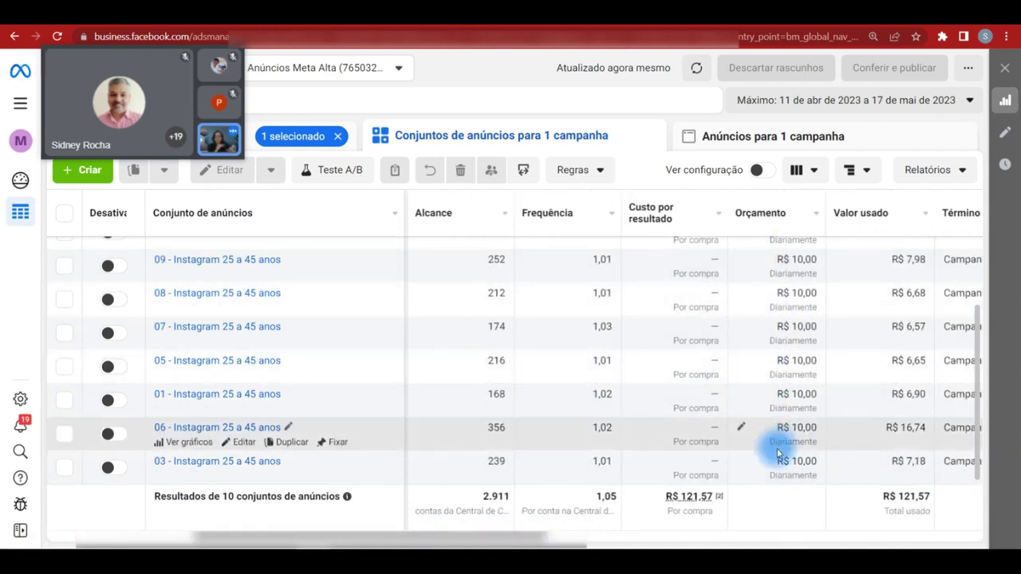
pyautogui.hscroll(-3, 431, 533)
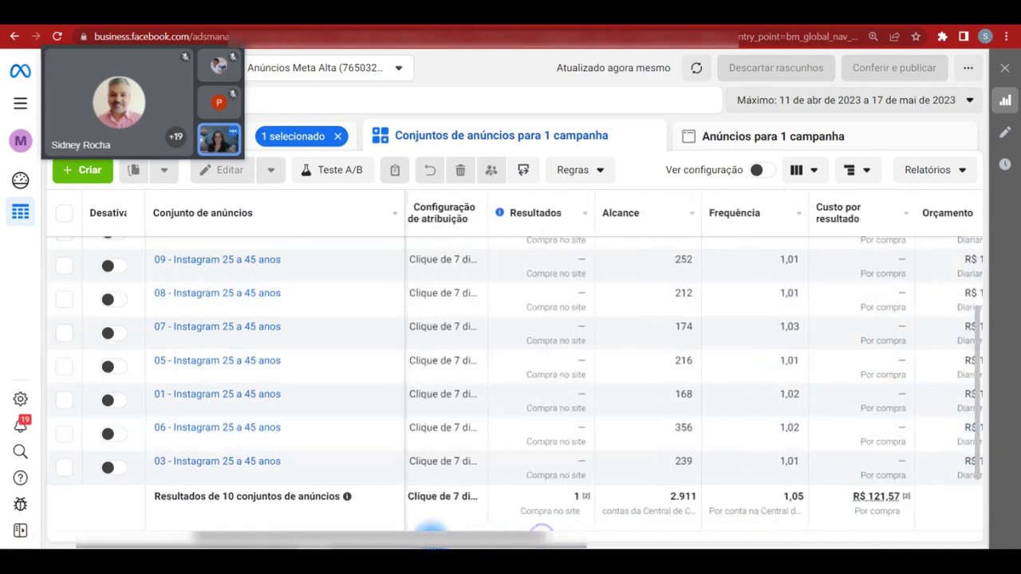
pyautogui.hscroll(-3, 431, 533)
# Return to the campaign list, select only campaign 08 - [Teste de escala] [Criativo em vídeo] and open its ad sets.
pyautogui.click(271, 139)
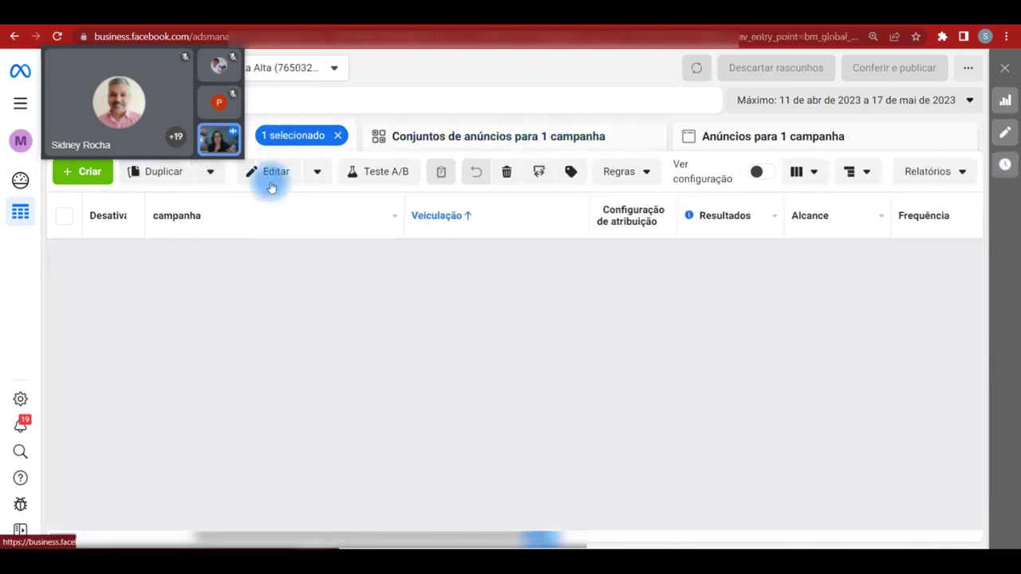
pyautogui.scroll(-5, 263, 335)
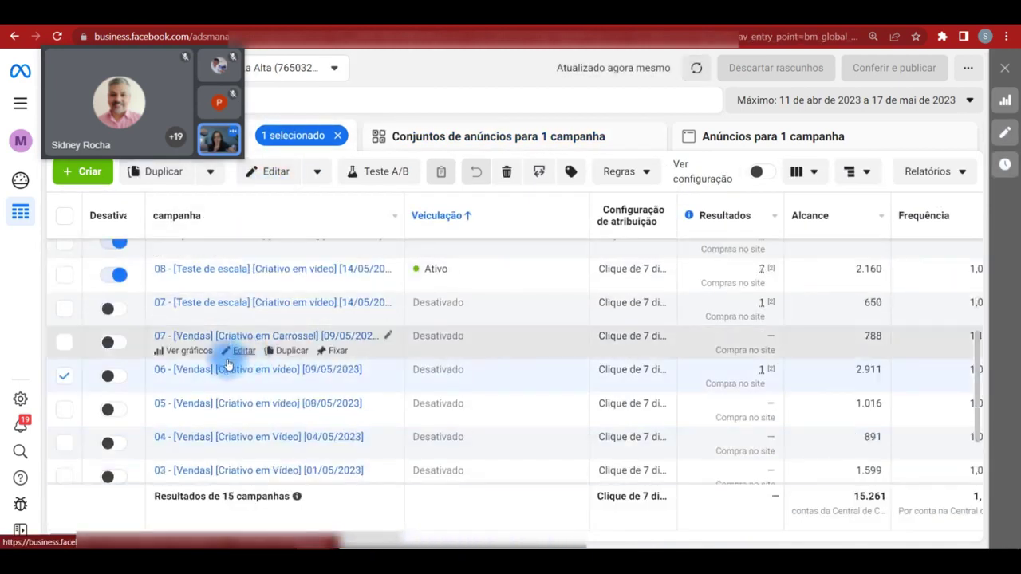
pyautogui.click(64, 342)
pyautogui.click(64, 376)
pyautogui.scroll(2, 241, 385)
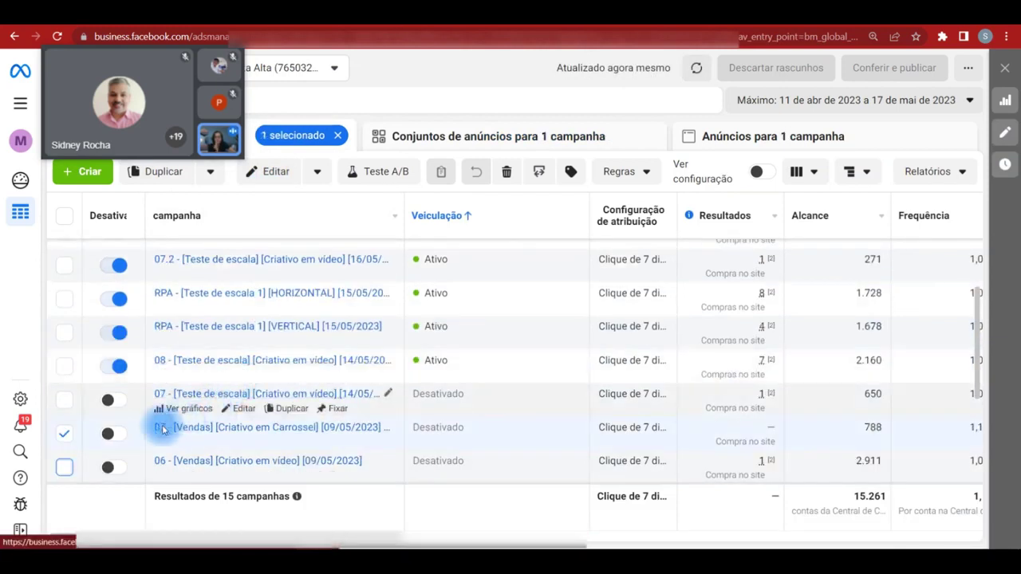
pyautogui.click(74, 437)
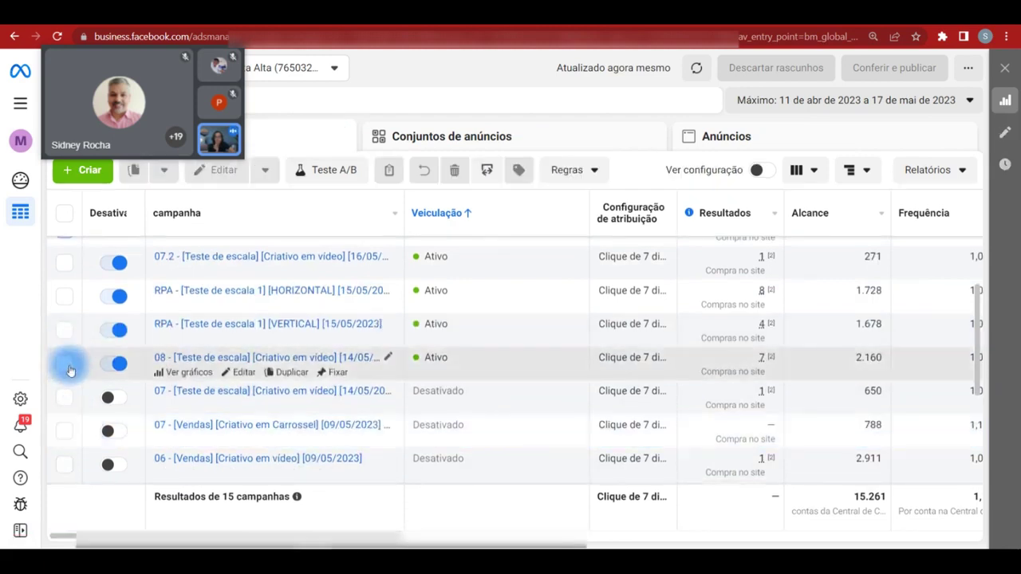
pyautogui.click(65, 364)
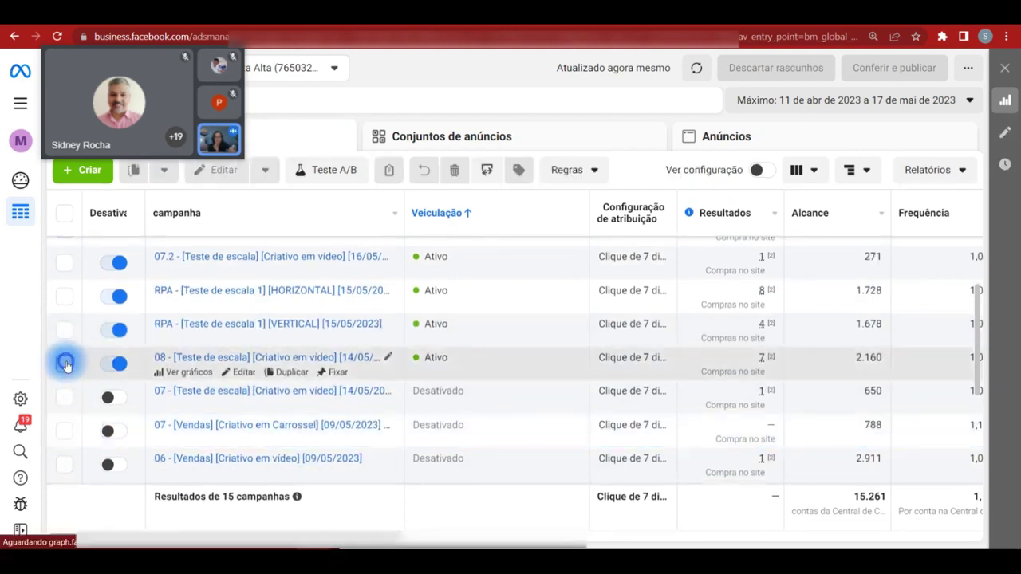
pyautogui.click(499, 138)
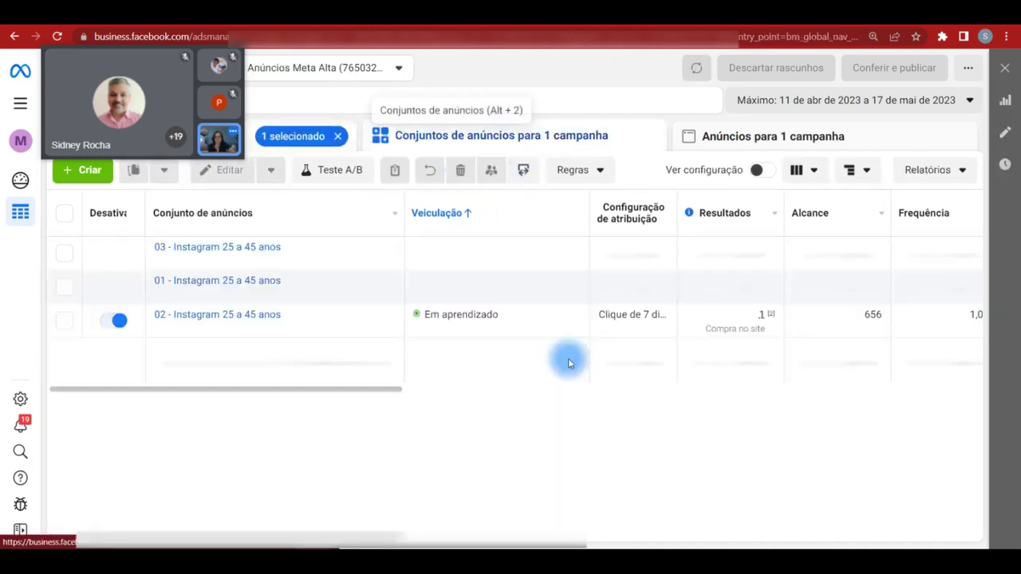
# Limit the reporting period to Hoje and examine the results, cost per result and budget of campaign 08's ad sets.
pyautogui.moveTo(303, 391); pyautogui.dragTo(410, 410)
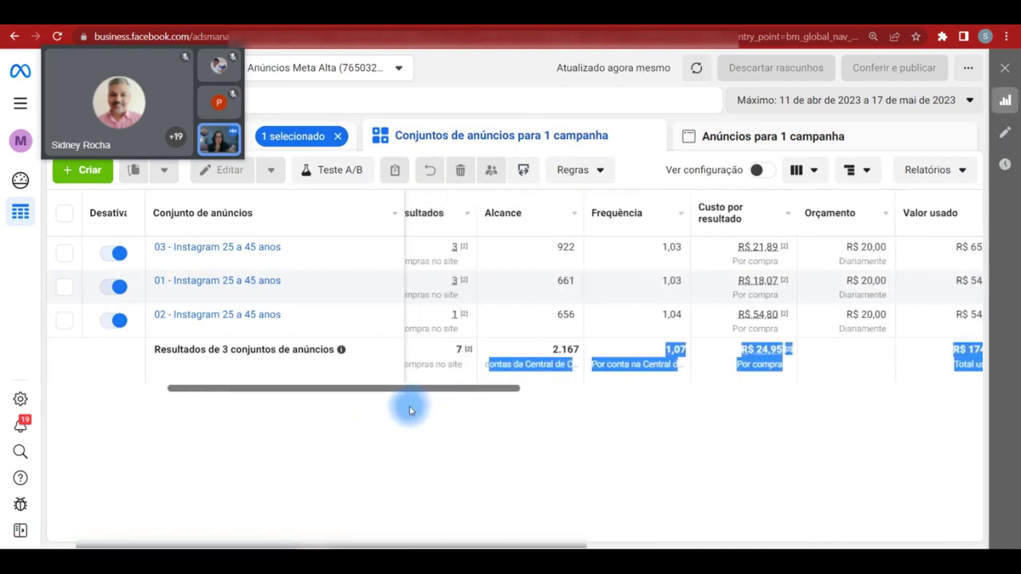
pyautogui.click(925, 100)
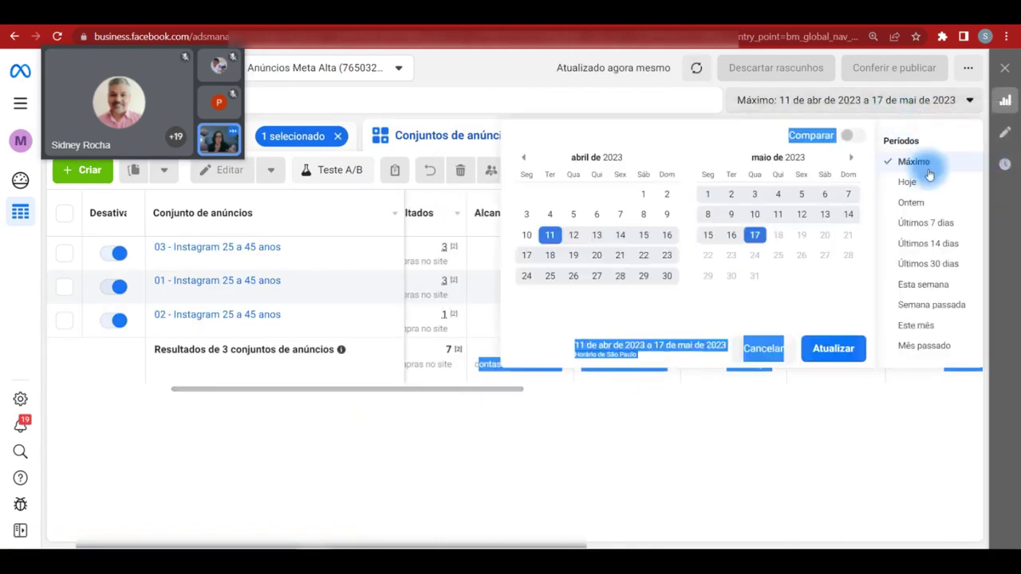
pyautogui.click(925, 180)
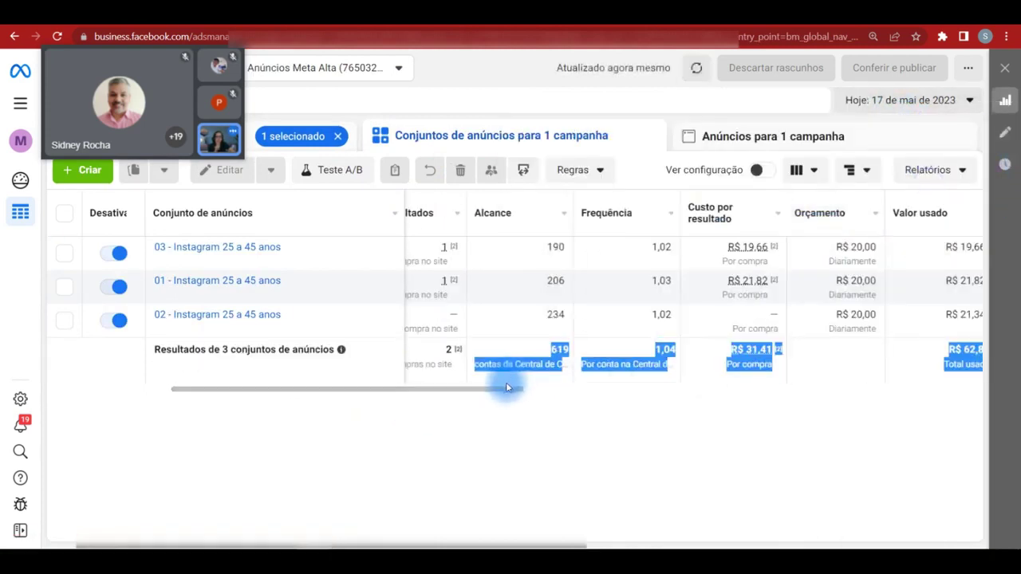
pyautogui.click(543, 413)
pyautogui.moveTo(766, 248)
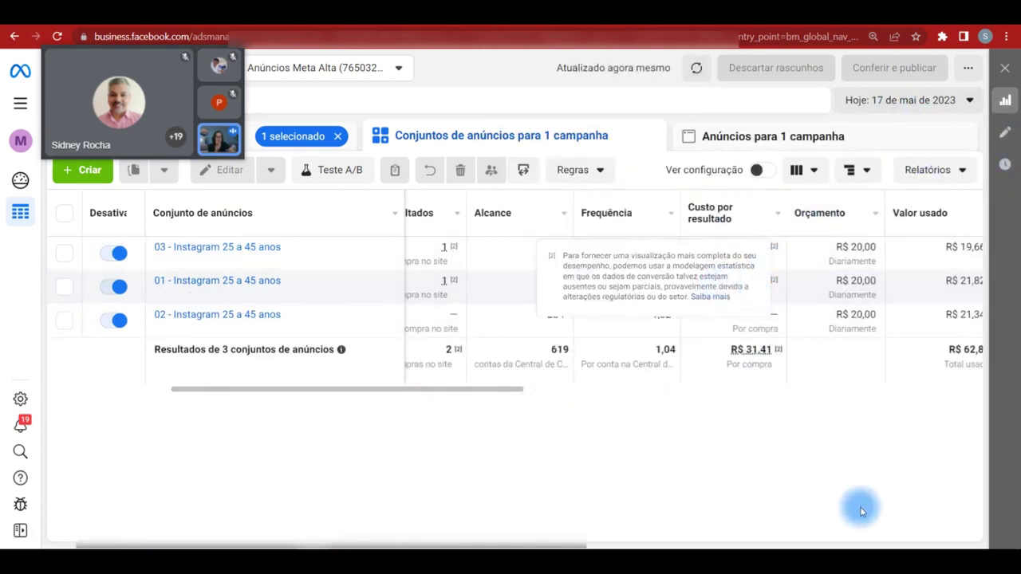
# Restore the reporting period to Máximo and compare cost per result and daily budget across campaign 08's ad sets.
pyautogui.click(933, 99)
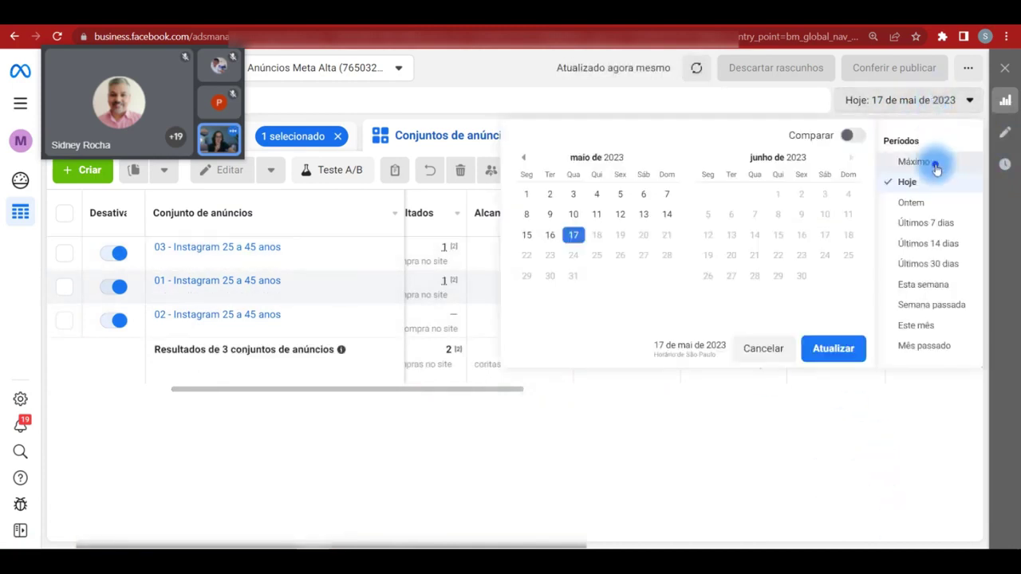
pyautogui.click(934, 164)
pyautogui.moveTo(783, 257)
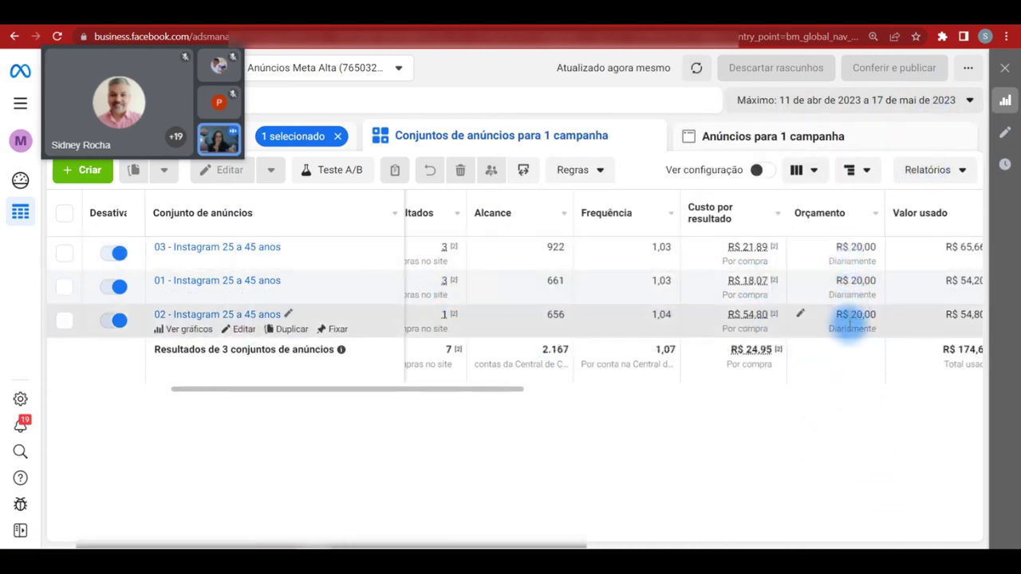
# Return to the campaign list, select only RPA - [Teste de escala 1] [HORIZONTAL] and open its ad sets.
pyautogui.click(283, 137)
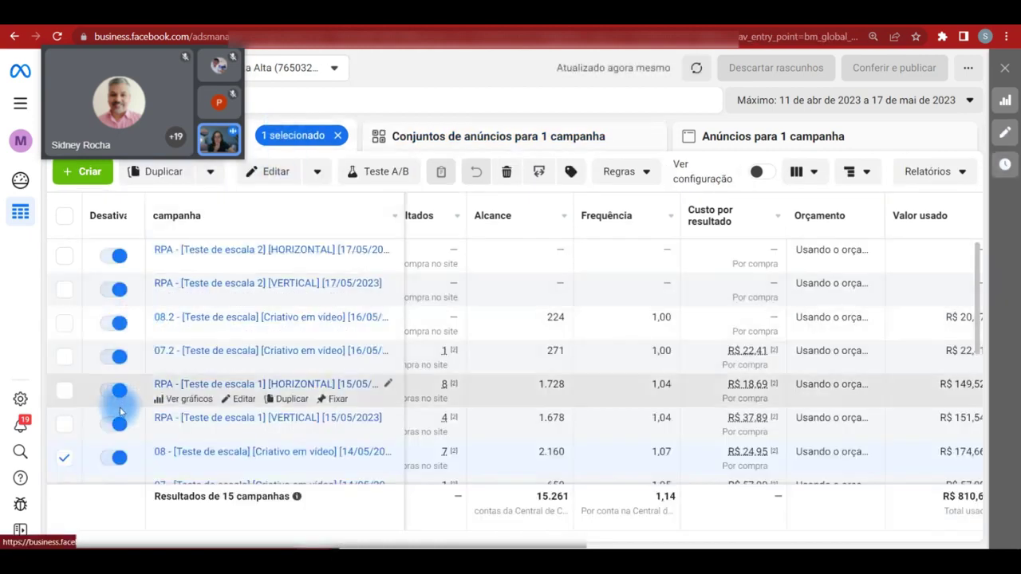
pyautogui.click(64, 395)
pyautogui.click(64, 459)
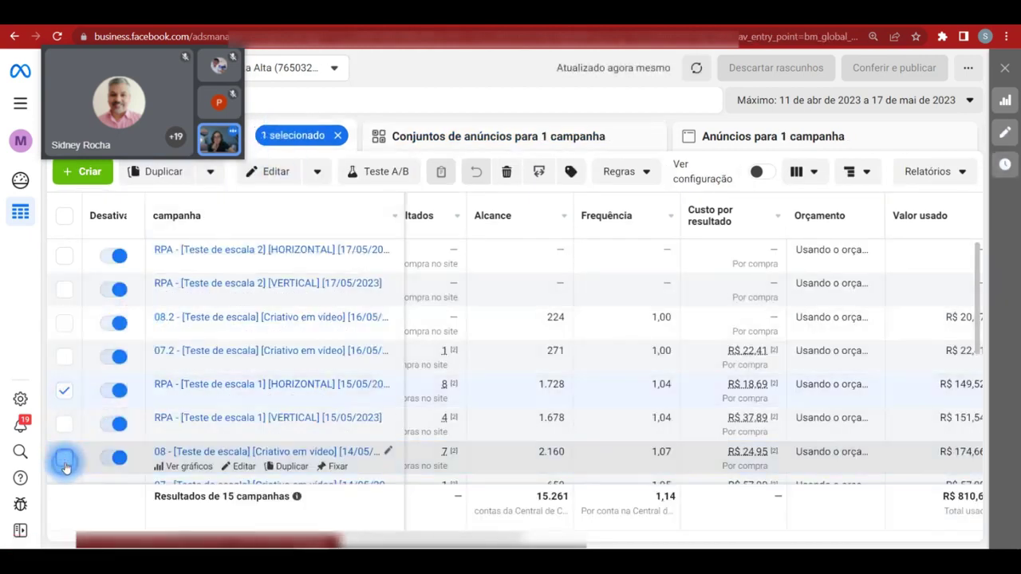
pyautogui.click(535, 135)
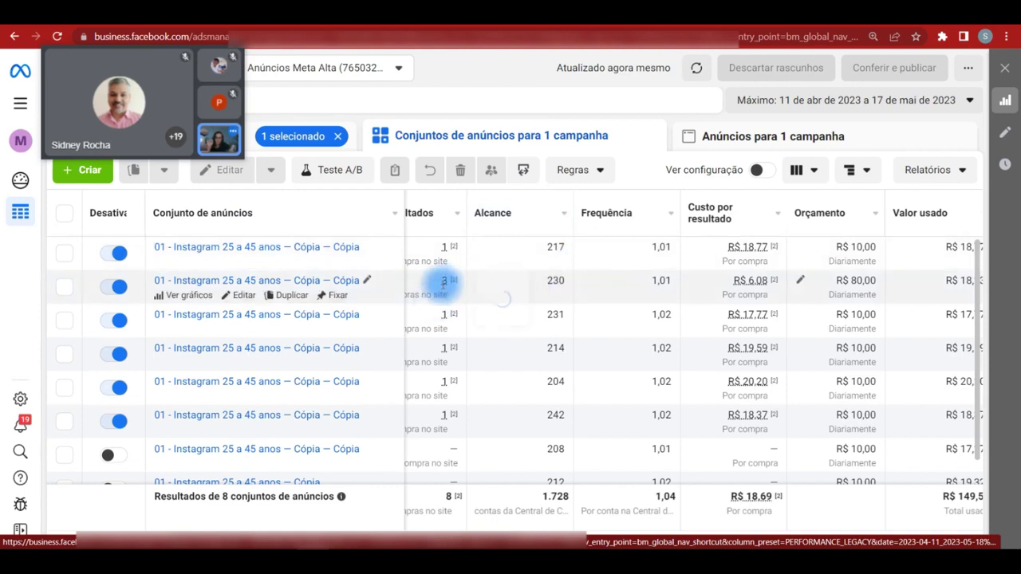
# Select the ad set with the R$ 80,00 daily budget and compare its purchases, cost per result and budget with the other ad sets.
pyautogui.click(63, 288)
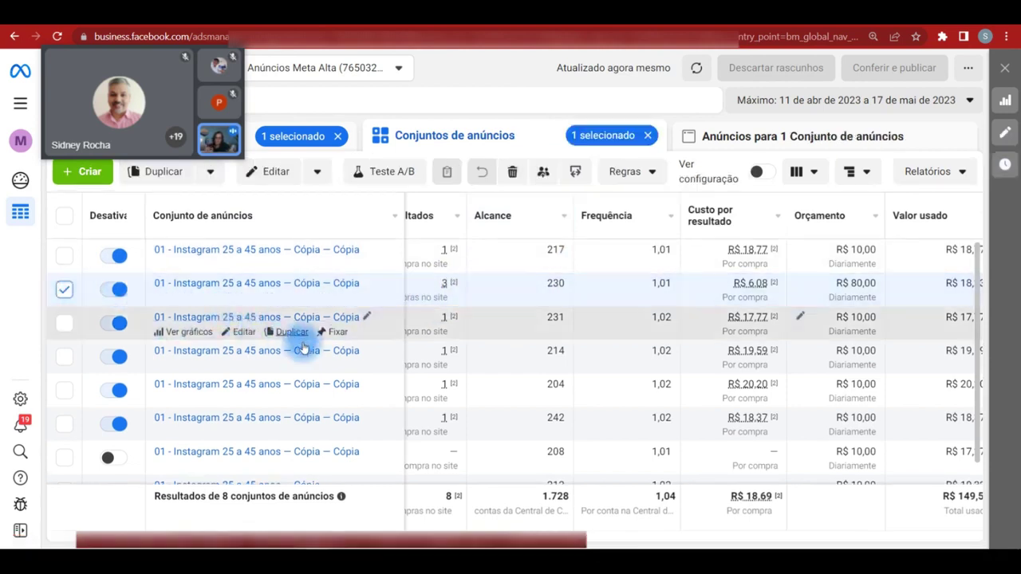
pyautogui.moveTo(499, 539); pyautogui.dragTo(483, 540)
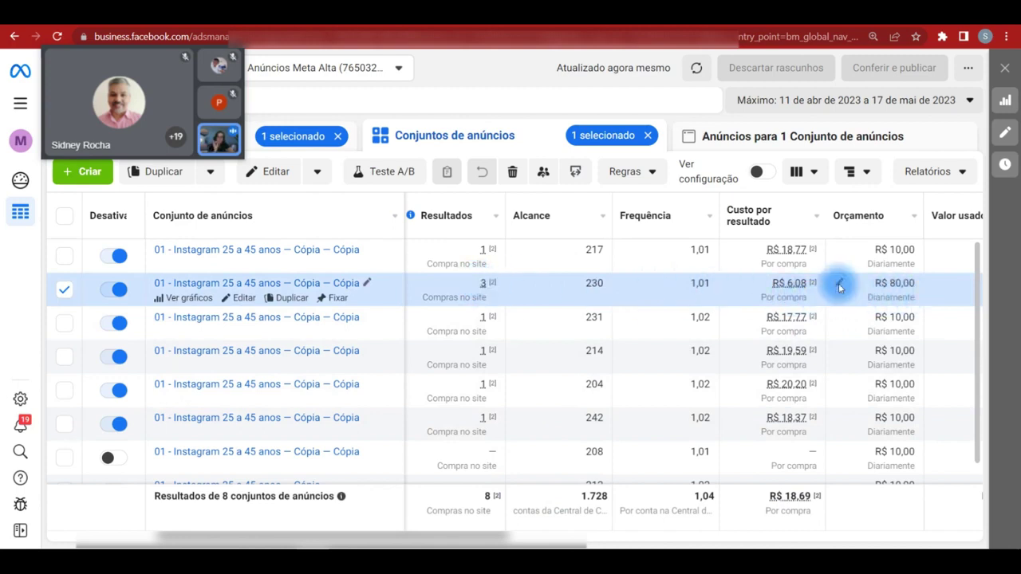
pyautogui.moveTo(808, 313)
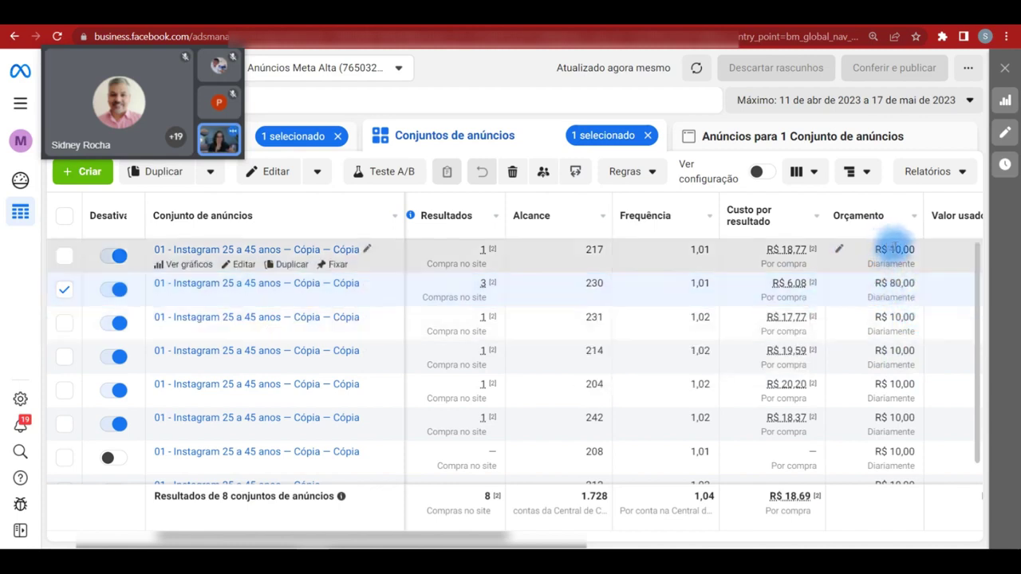
pyautogui.moveTo(470, 279)
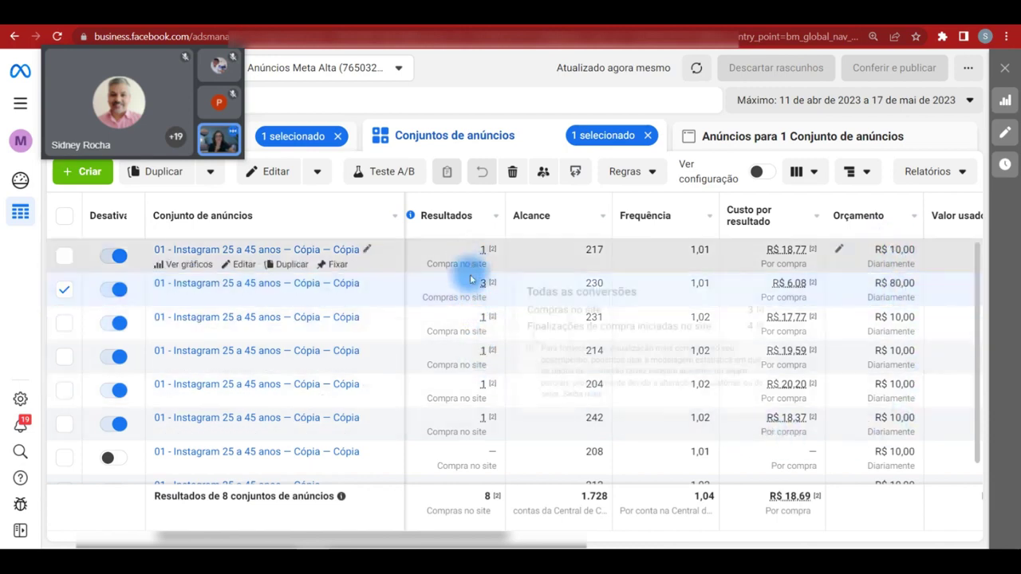
pyautogui.moveTo(477, 435)
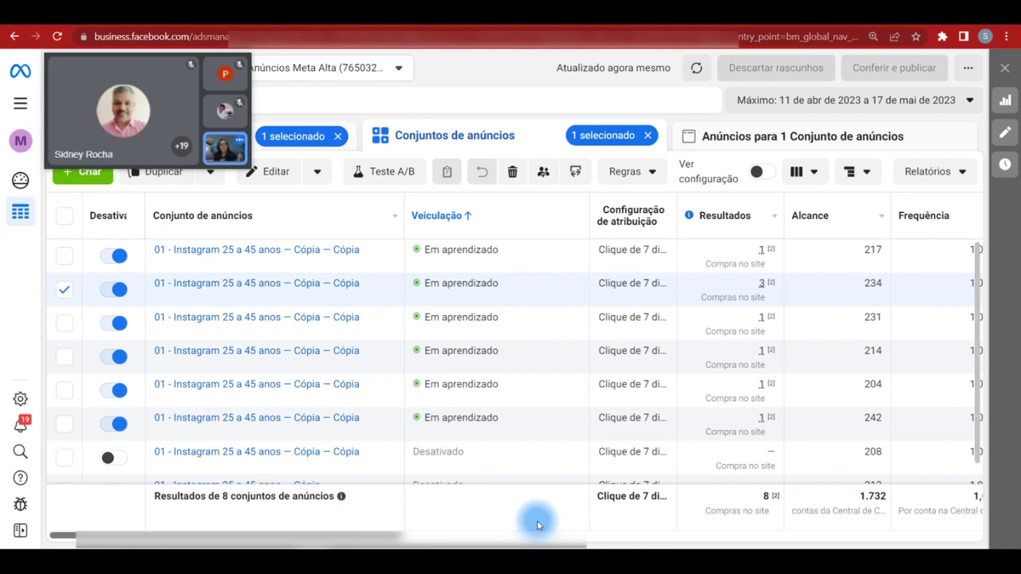
# Return to the campaign list and reapply the Máximo reporting period.
pyautogui.click(302, 137)
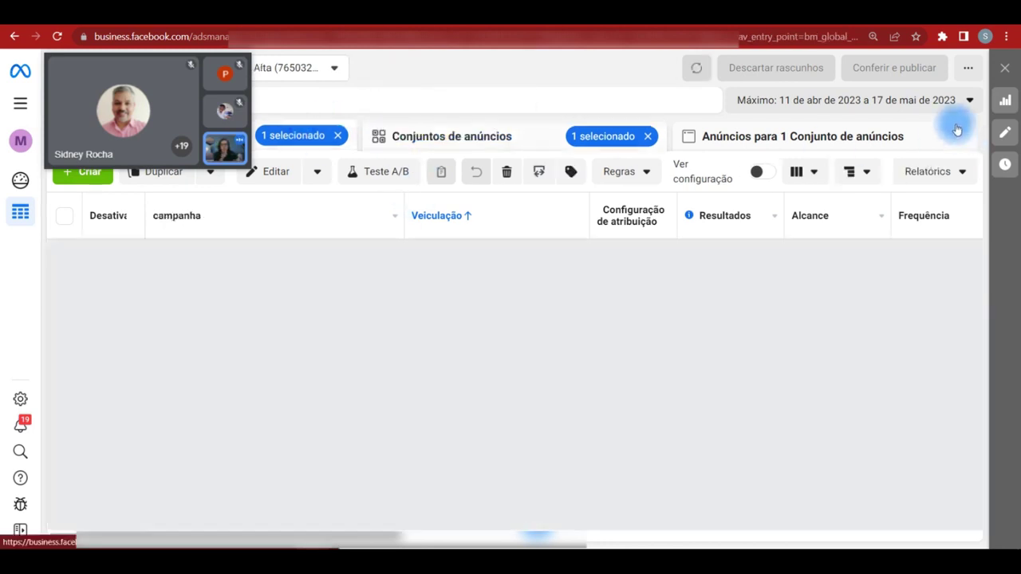
pyautogui.click(923, 101)
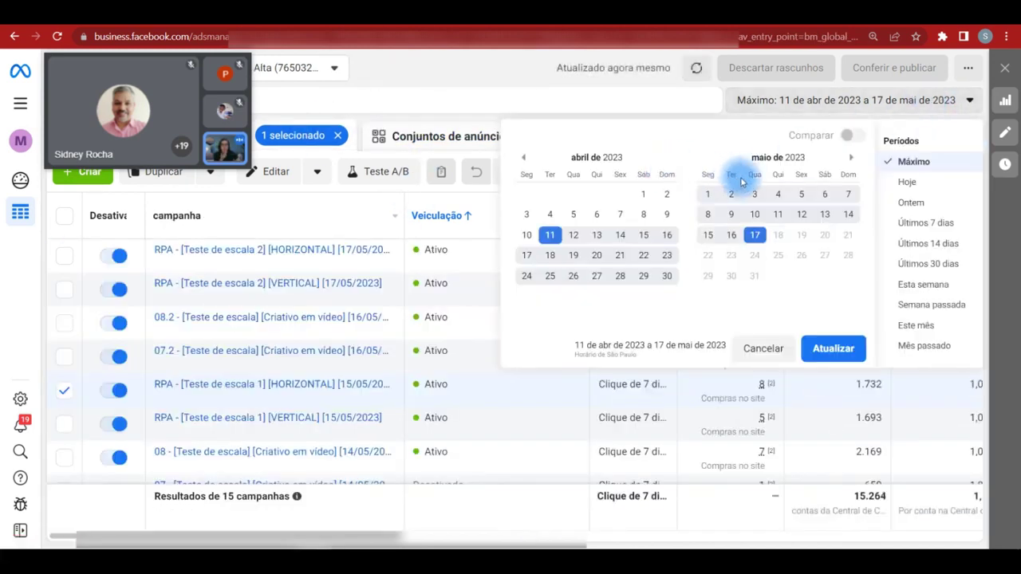
pyautogui.click(833, 348)
# Compare the purchase results of the active scale-test and deactivated sales campaigns, briefly selecting and deselecting 07 - [Vendas] [Criativo em Carrossel].
pyautogui.scroll(-3, 765, 345)
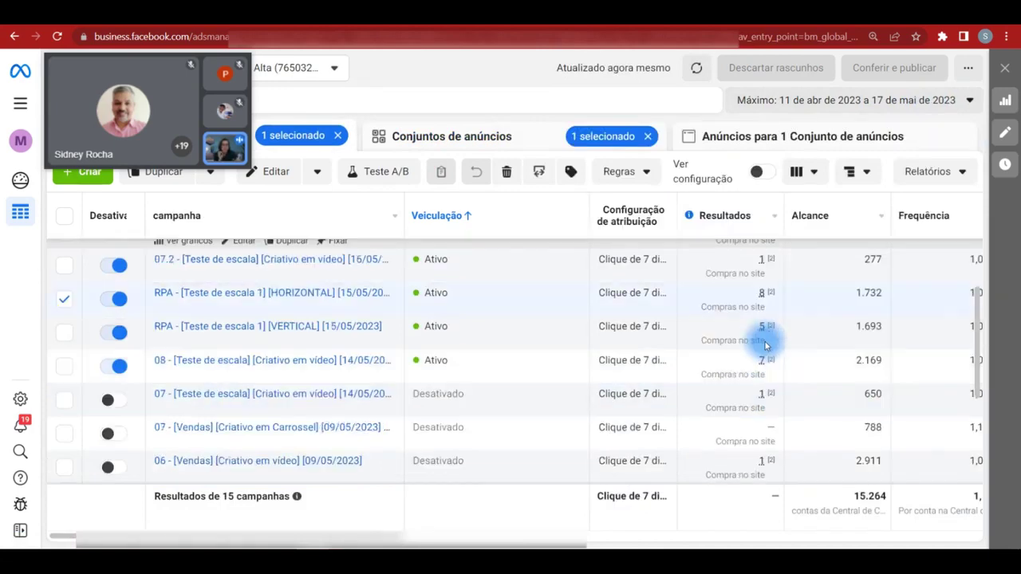
pyautogui.scroll(3, 763, 342)
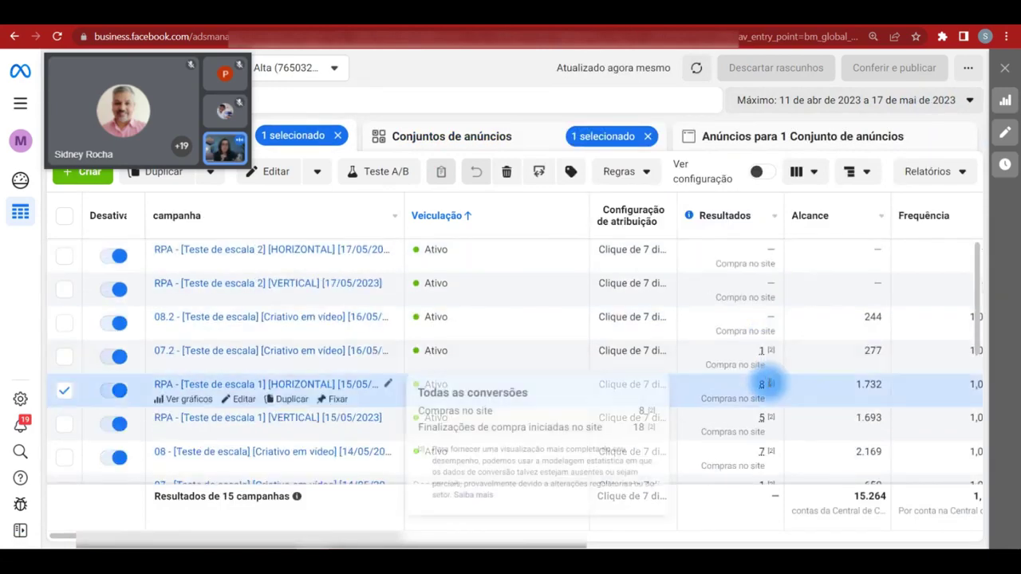
pyautogui.scroll(-1, 768, 385)
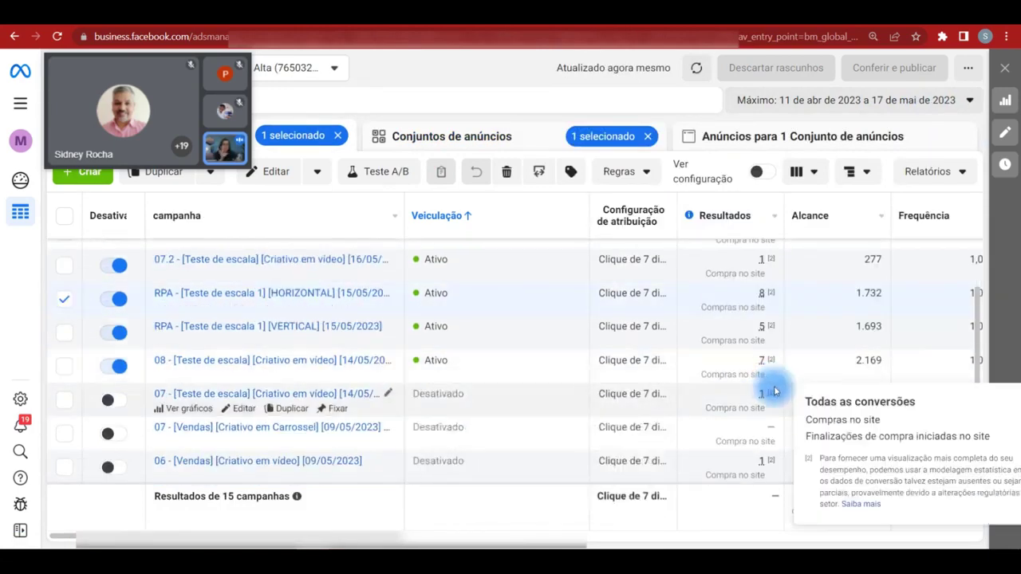
pyautogui.moveTo(766, 295)
pyautogui.scroll(-2, 766, 296)
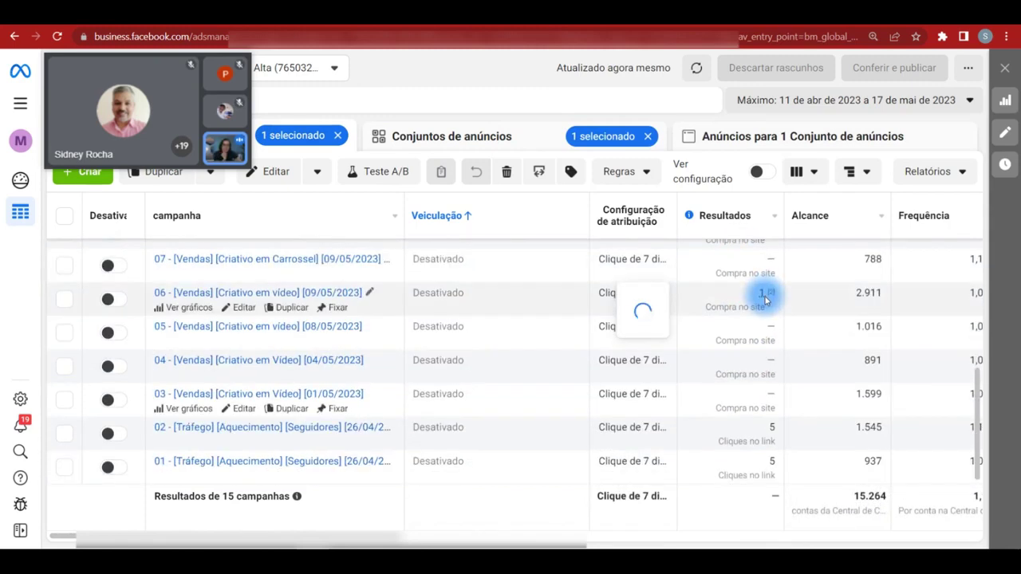
pyautogui.scroll(1, 766, 296)
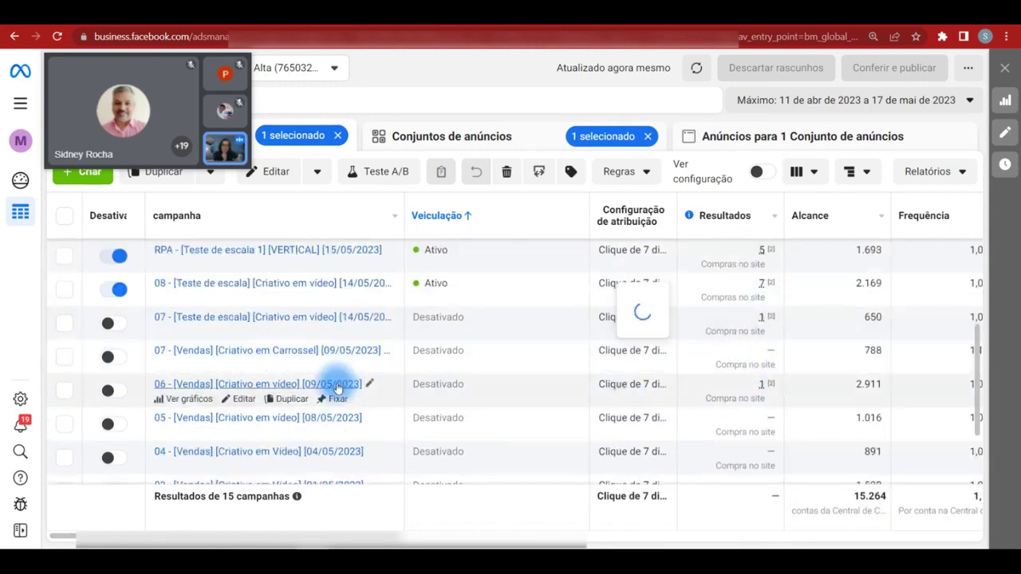
pyautogui.click(65, 358)
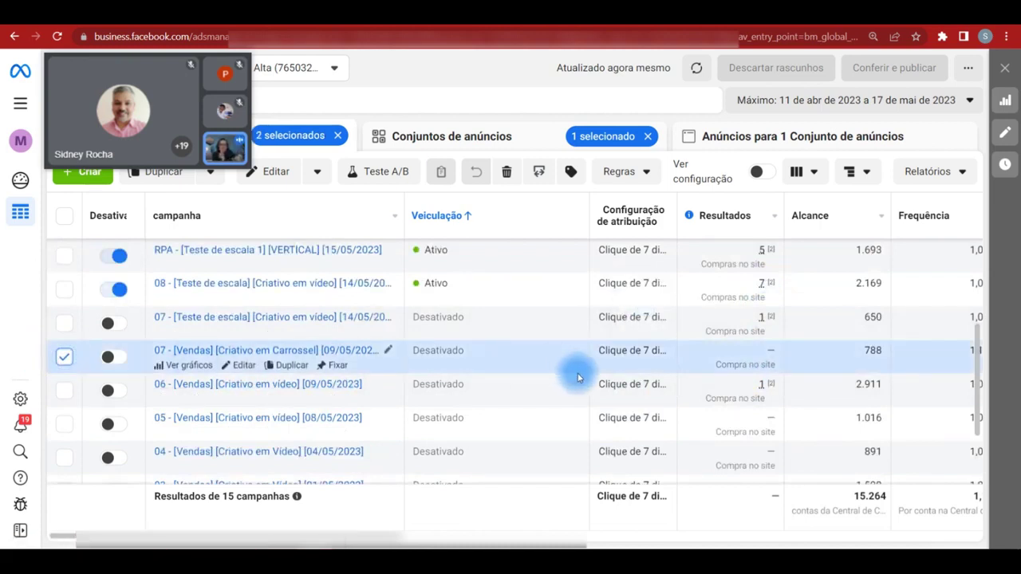
pyautogui.click(64, 356)
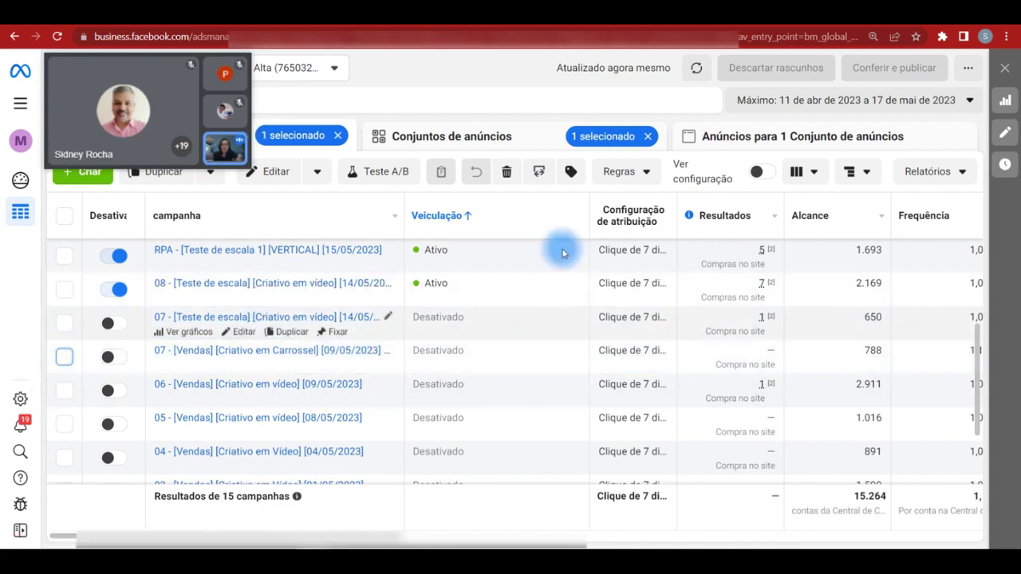